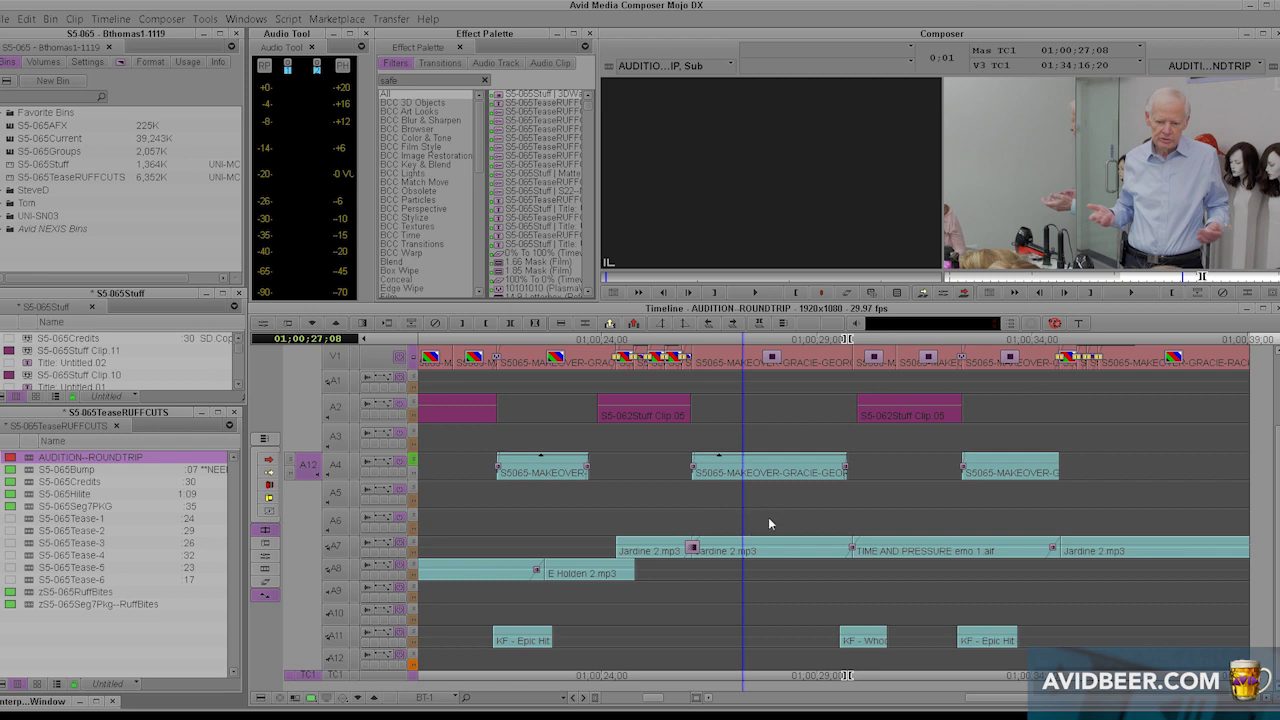
- Play the AUDITION--ROUNDTRIP sequence around the interview shot to review it
left_click_drag(690, 509, 686, 537)
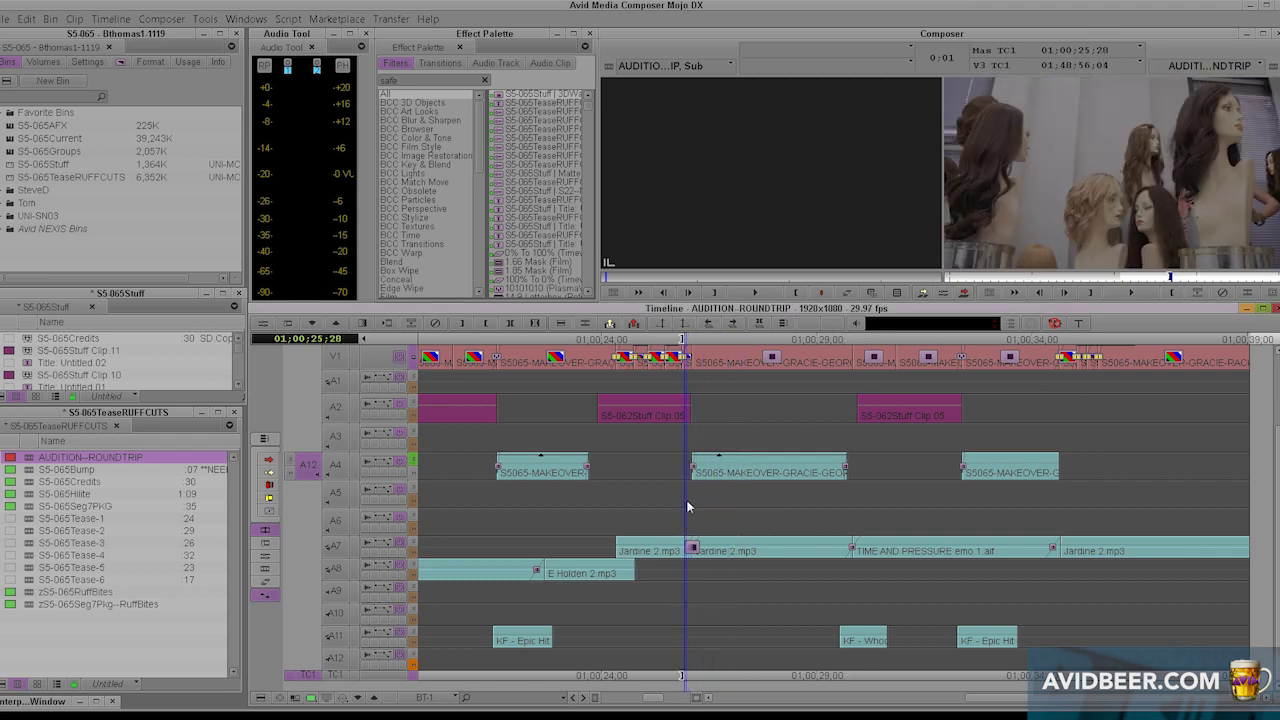
key("space")
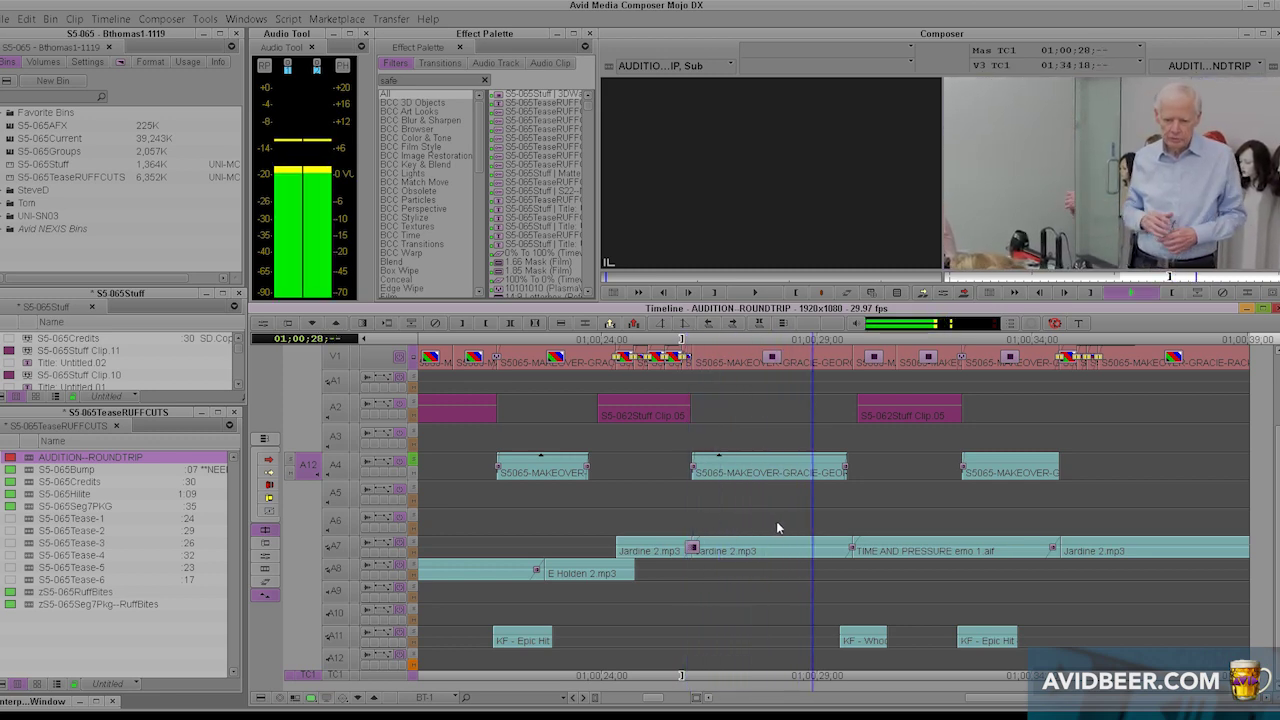
left_click(737, 507)
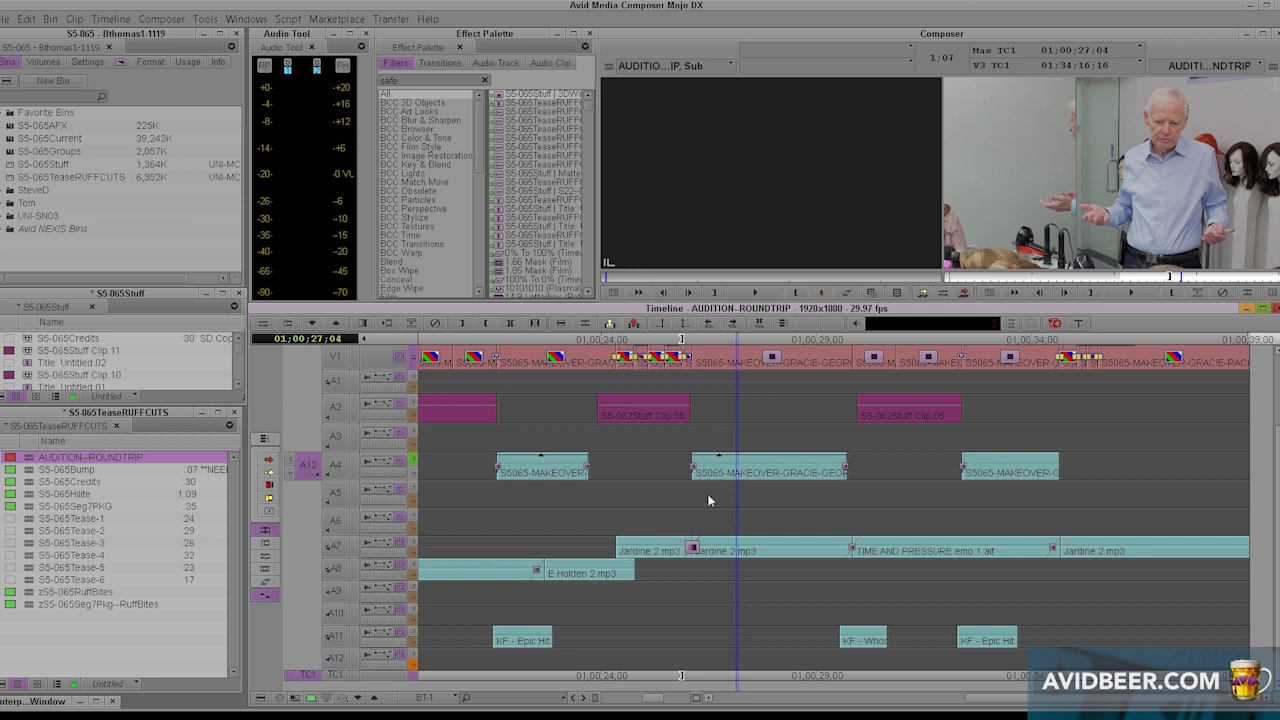
key("space")
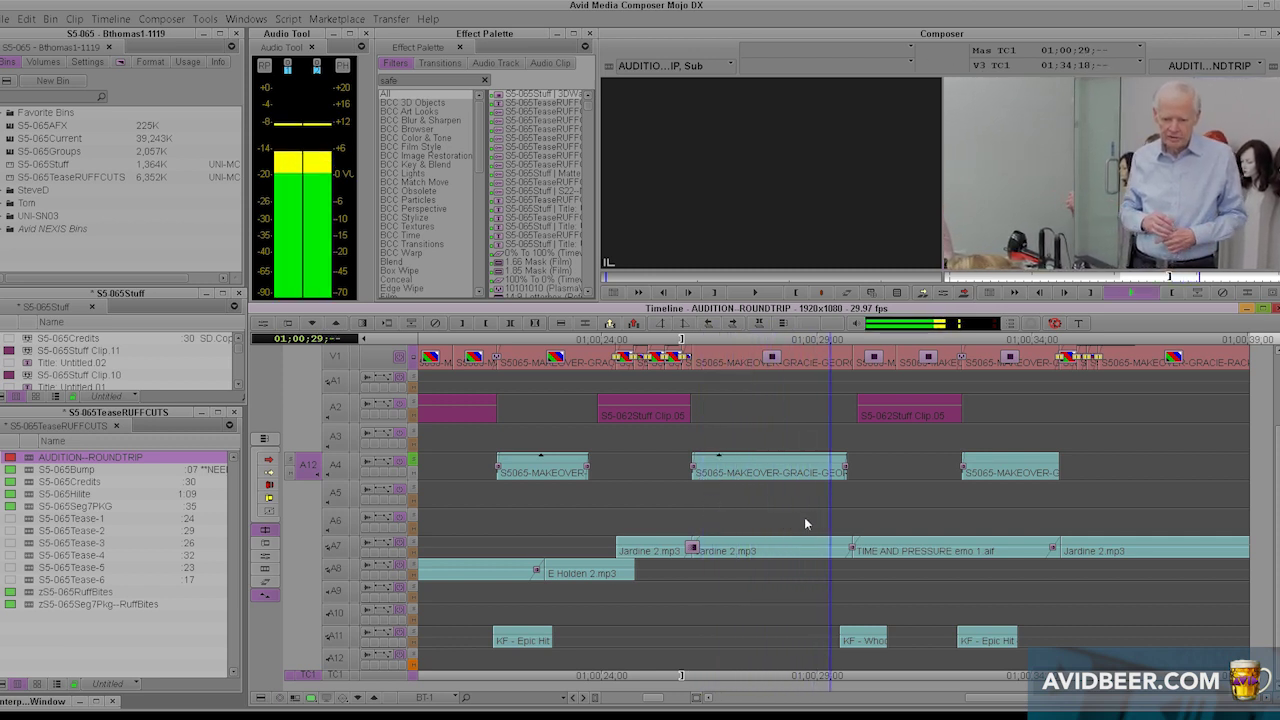
key("space")
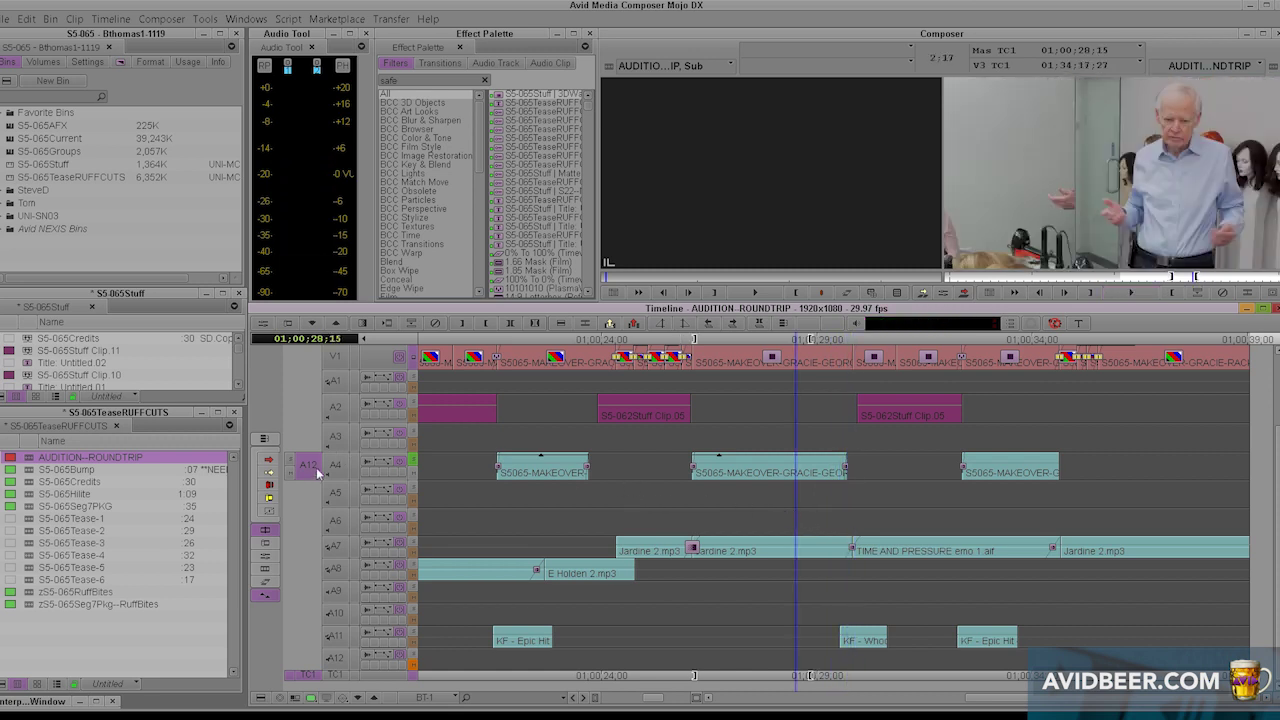
- Enable track A4 and mark in and out around its interview clip
left_click(336, 465)
key("t")
key("space")
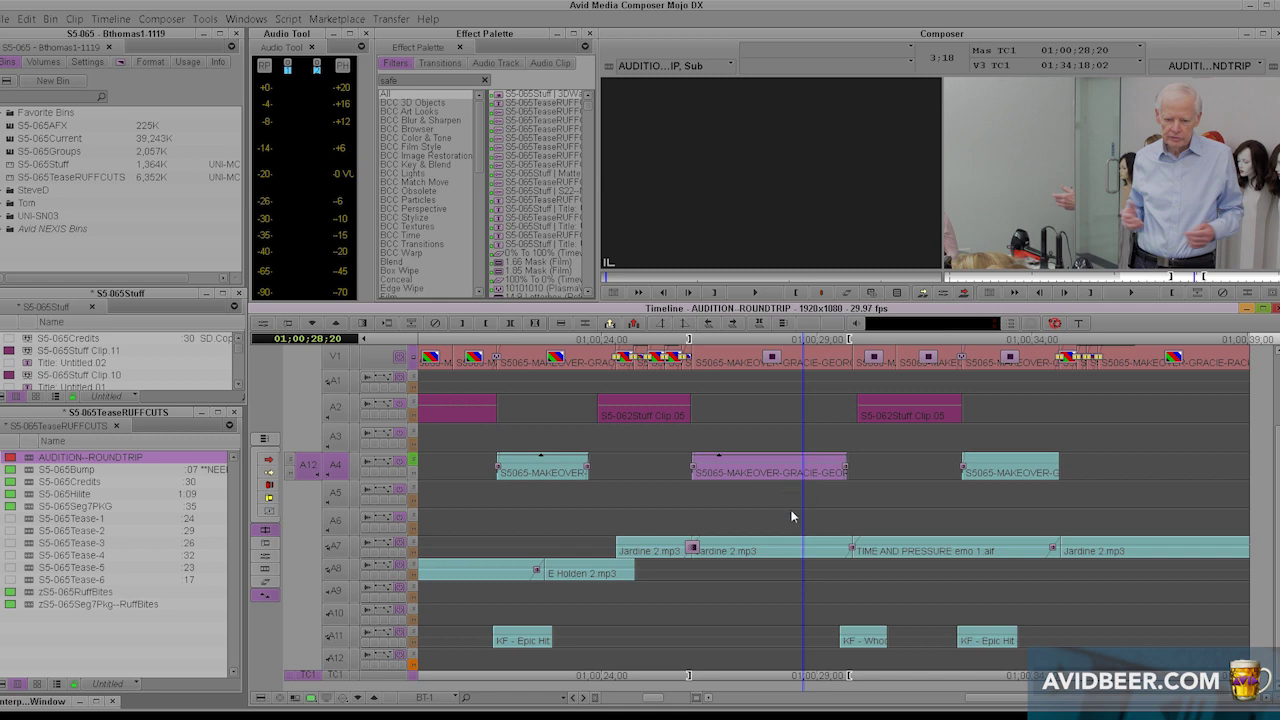
- Export the marked audio with the BT--WAV setting to the Desktop as GeorgeBite--AVID.wav
left_click(621, 537)
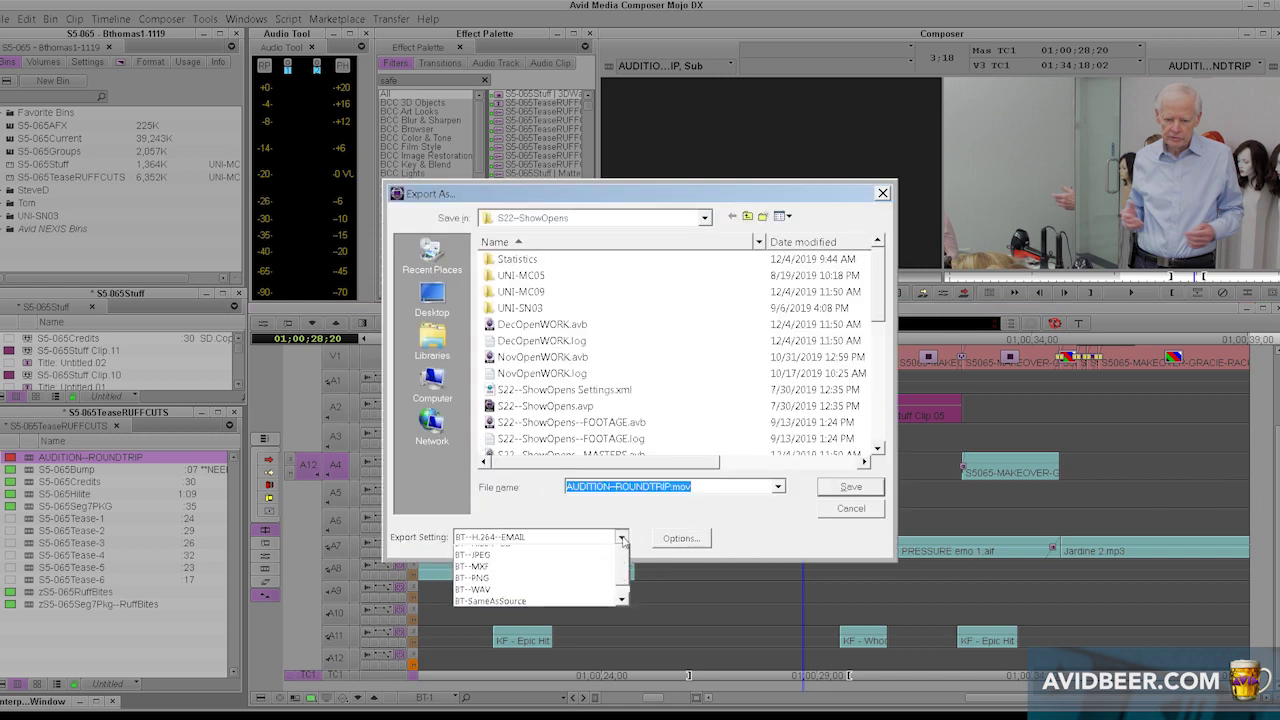
left_click(588, 622)
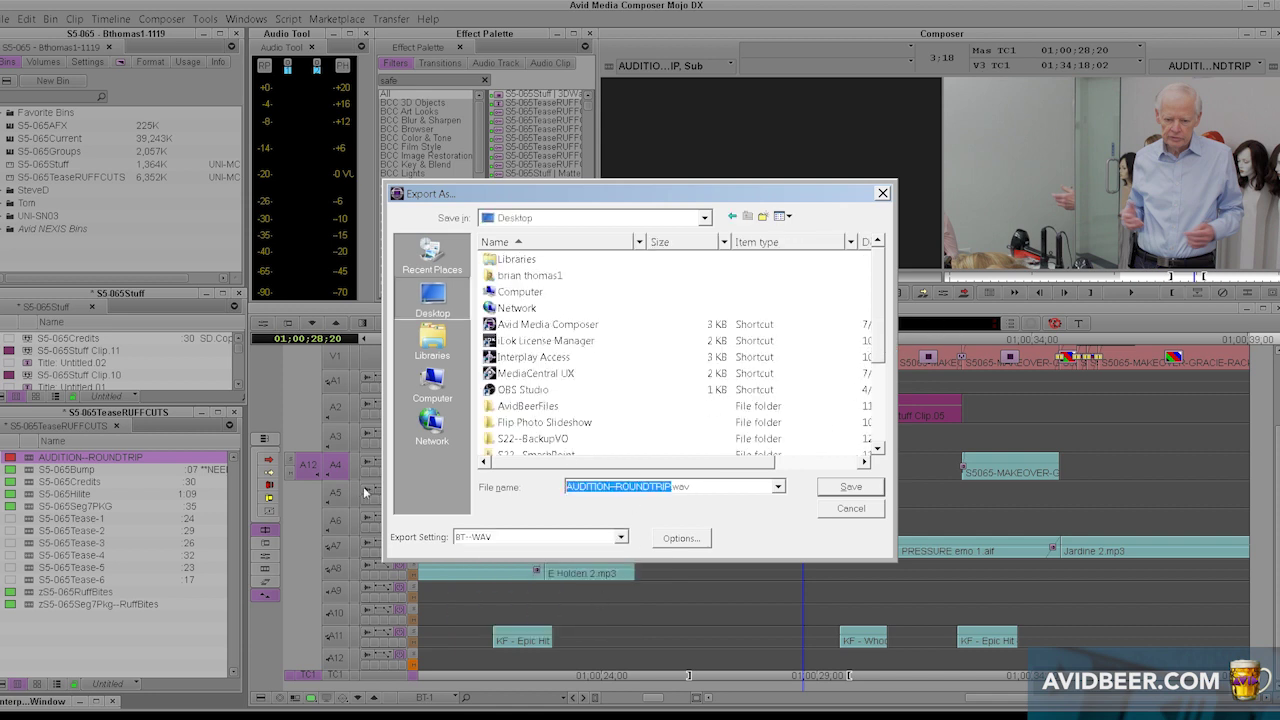
type("Ge")
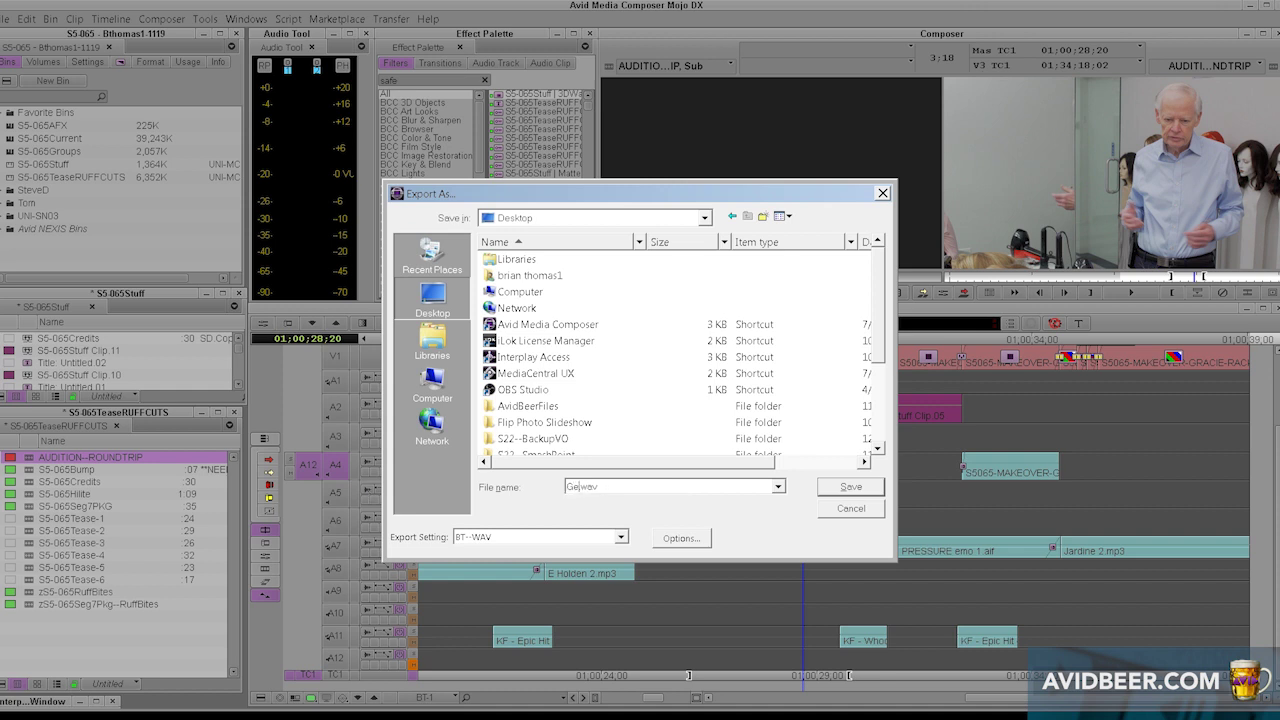
type("og")
type("geBite--AVID")
left_click(848, 487)
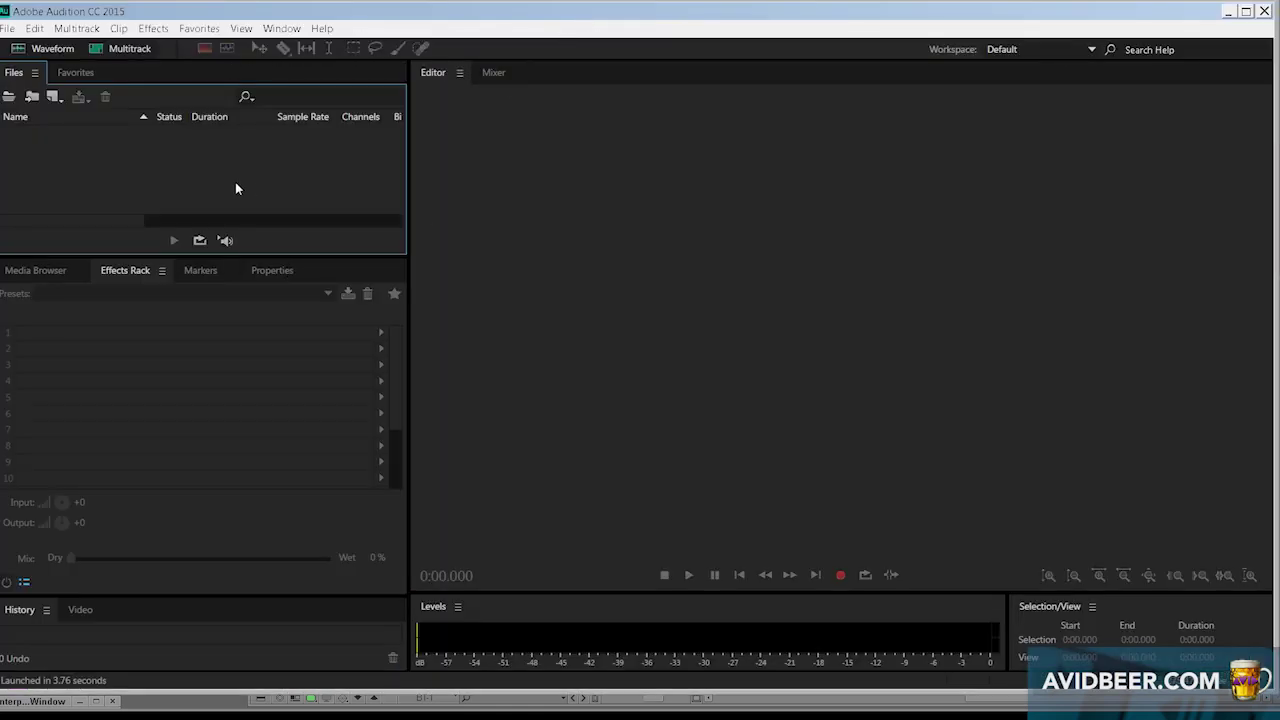
- Open GeorgeBite--AVID.wav from the Desktop into Audition's waveform editor
left_click(6, 29)
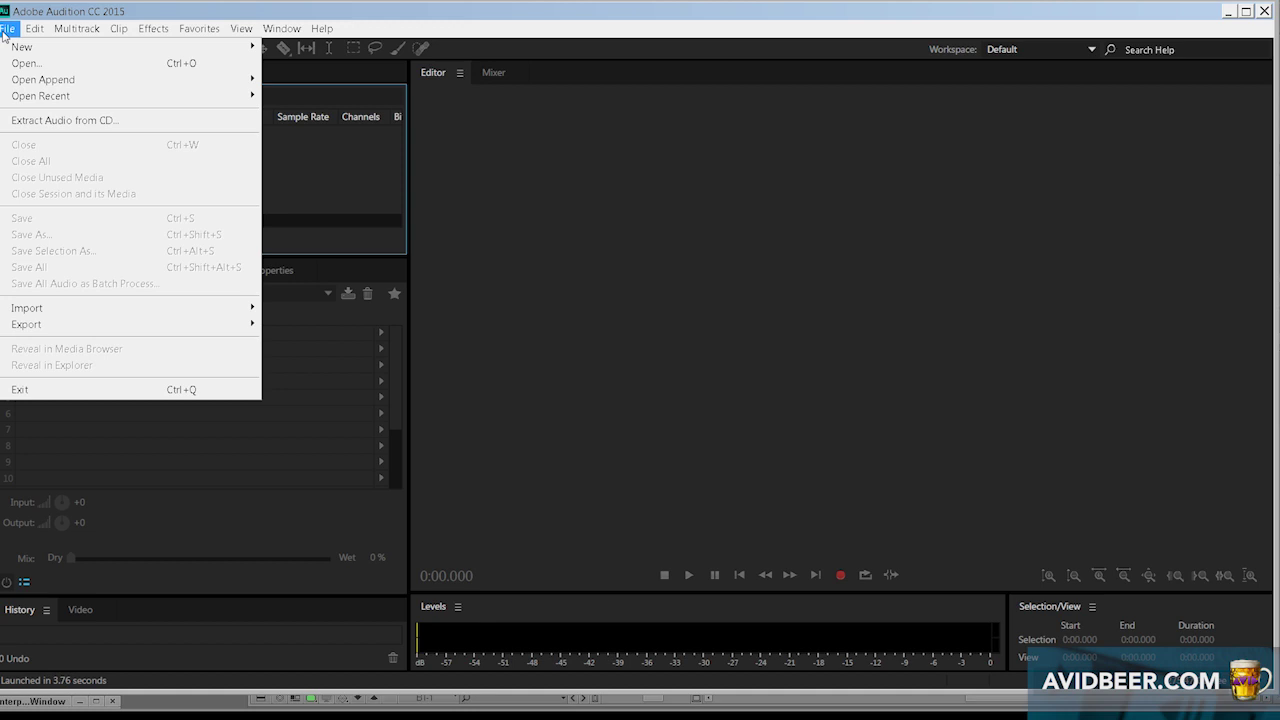
mouse_move(28, 50)
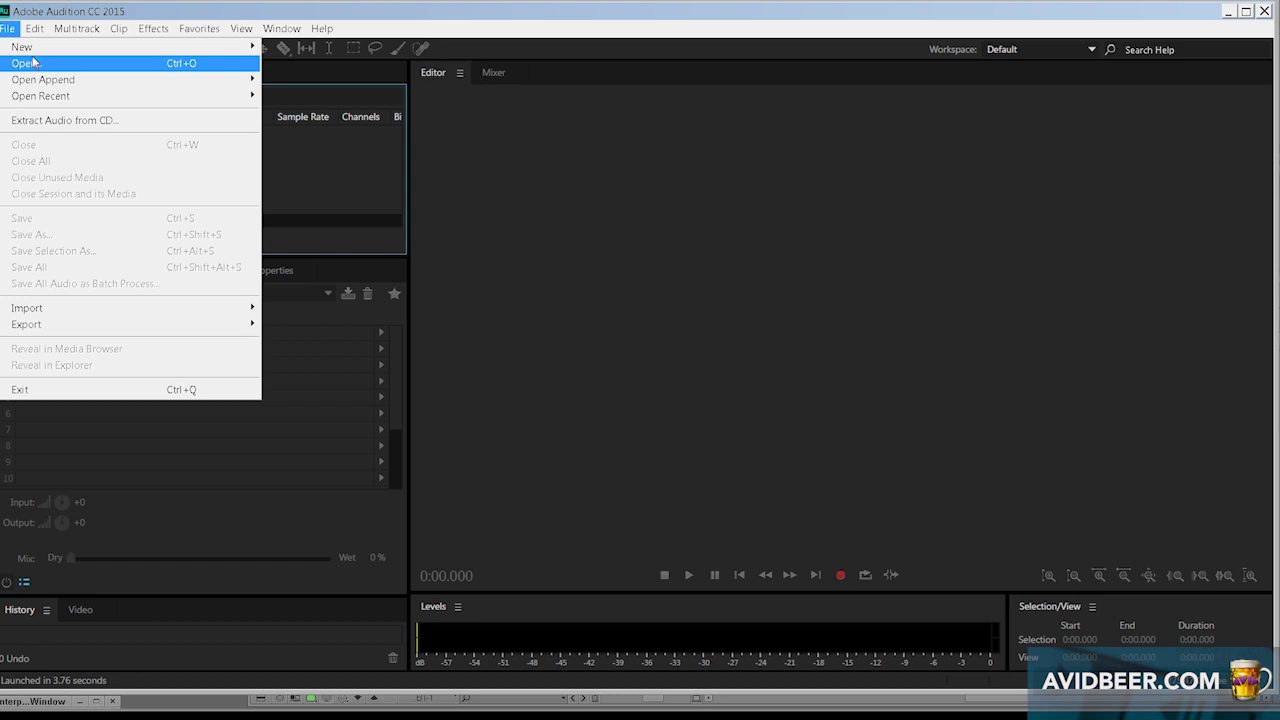
left_click(33, 63)
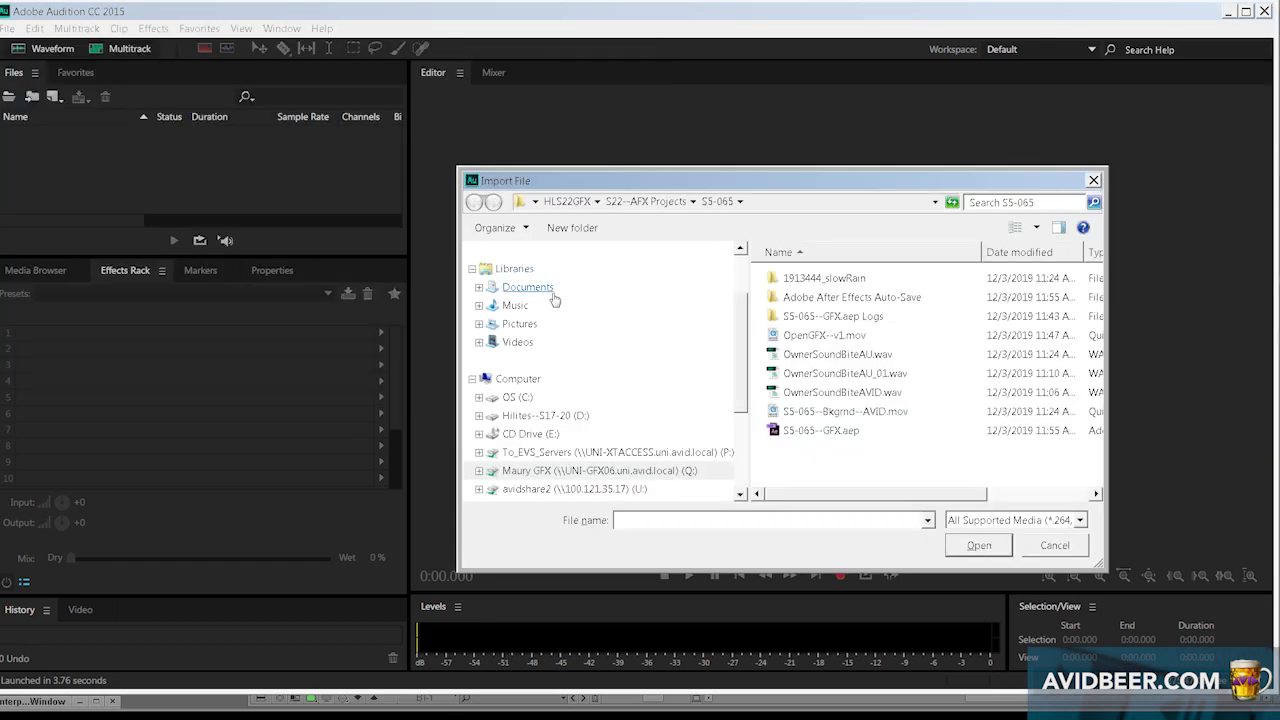
left_click(563, 276)
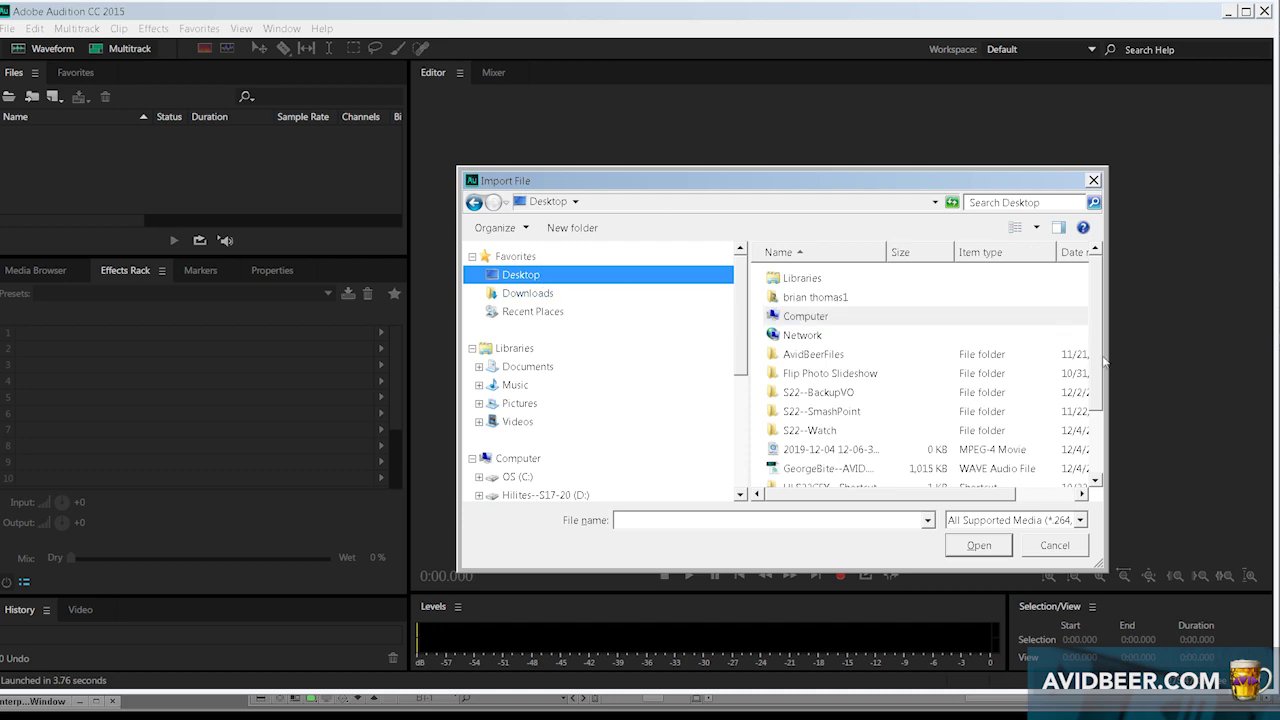
left_click(830, 463)
left_click(979, 545)
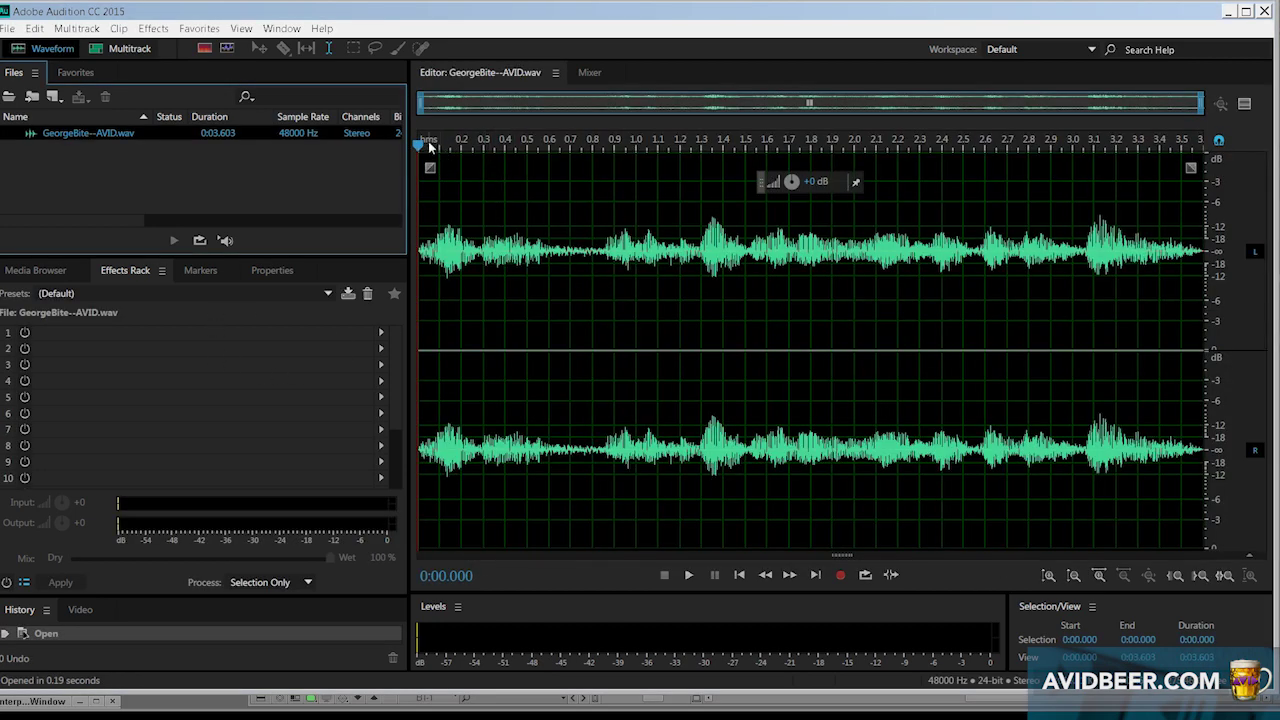
left_click_drag(428, 146, 483, 146)
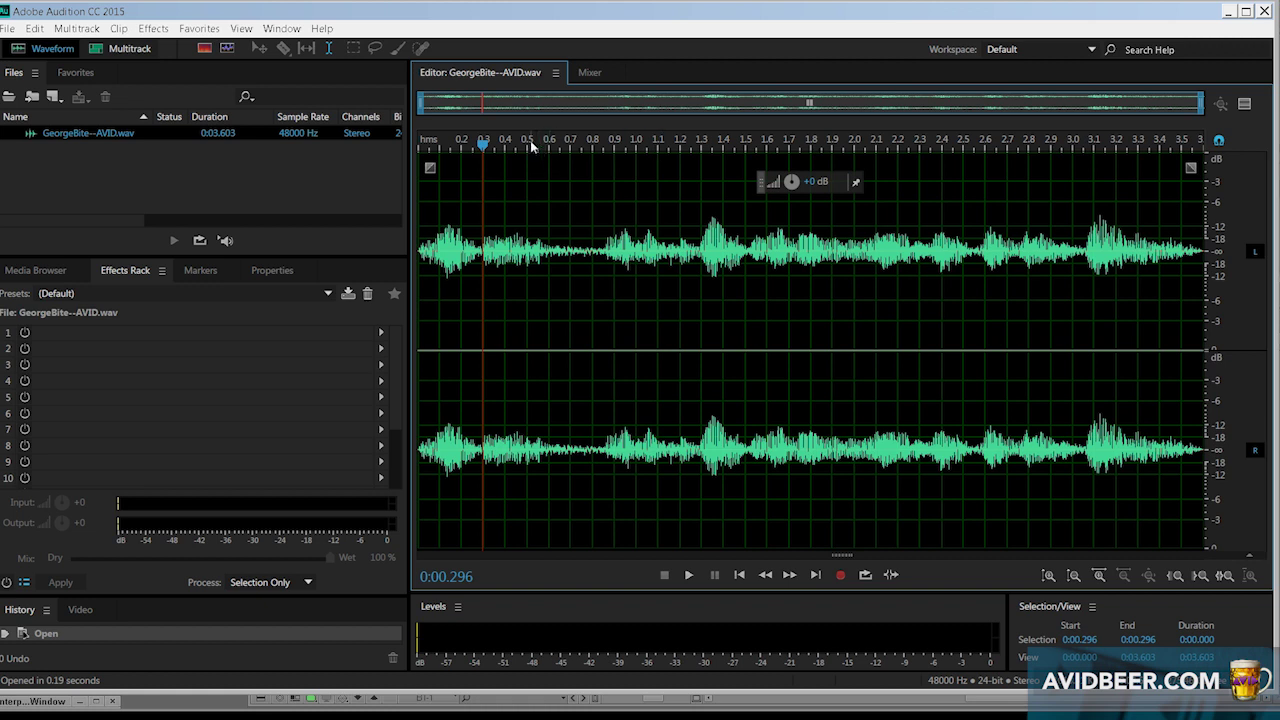
key("space")
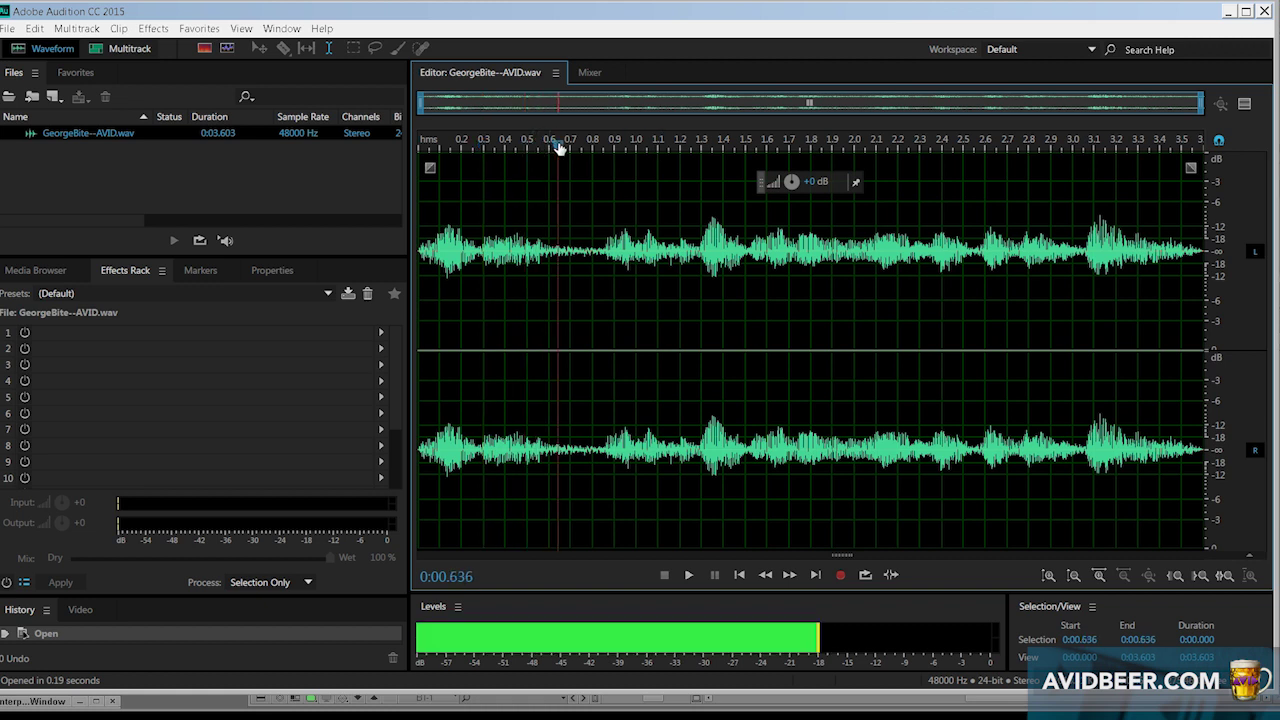
left_click(594, 162)
left_click(466, 175)
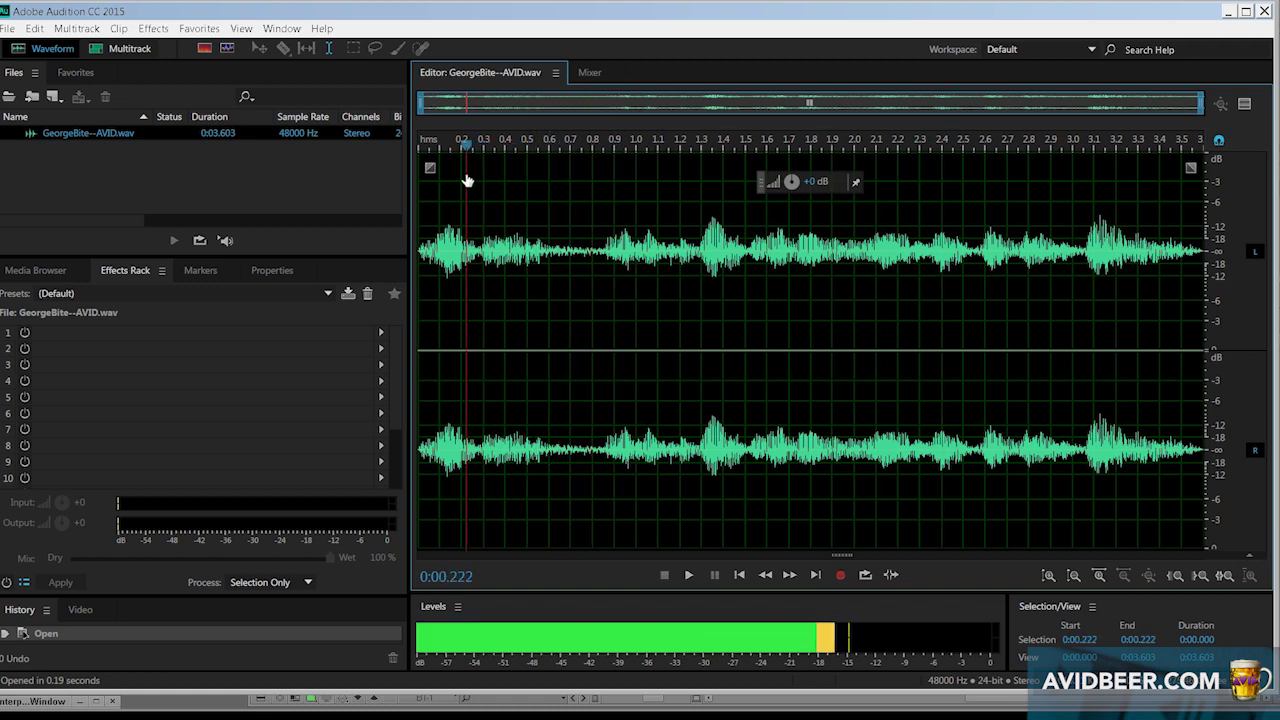
key("space")
key("space")
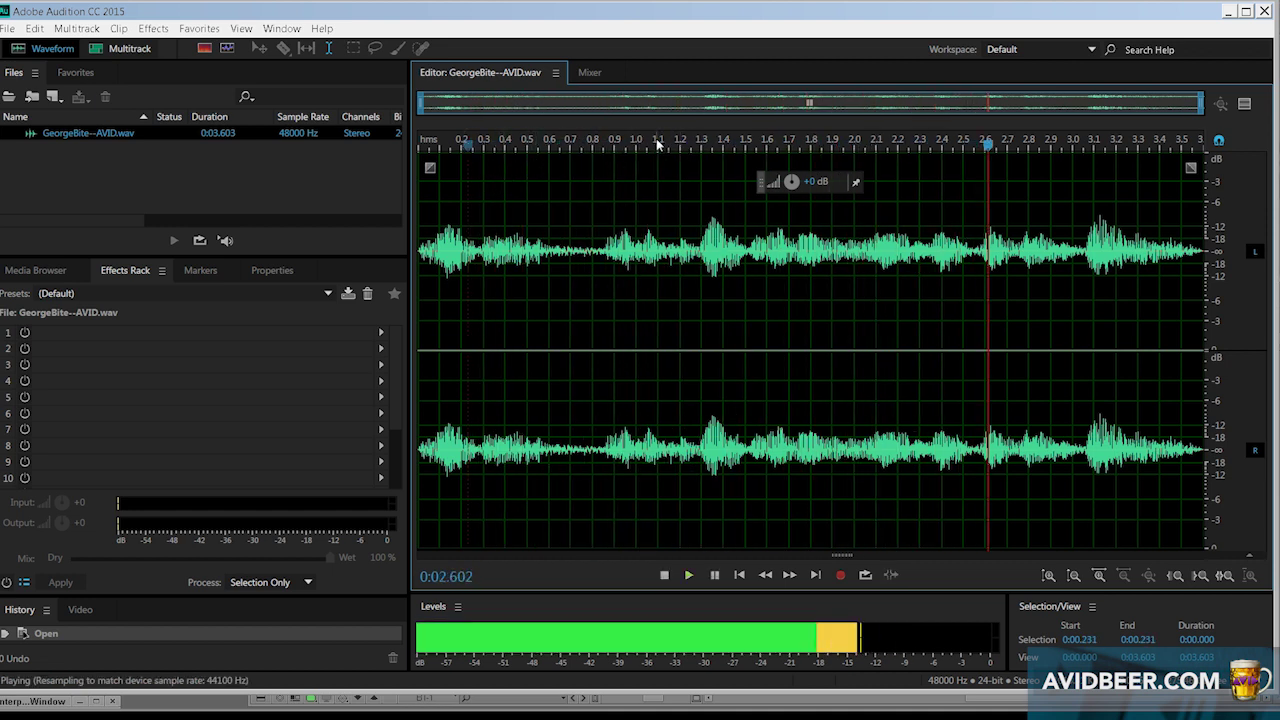
left_click(569, 142)
left_click_drag(569, 142, 550, 150)
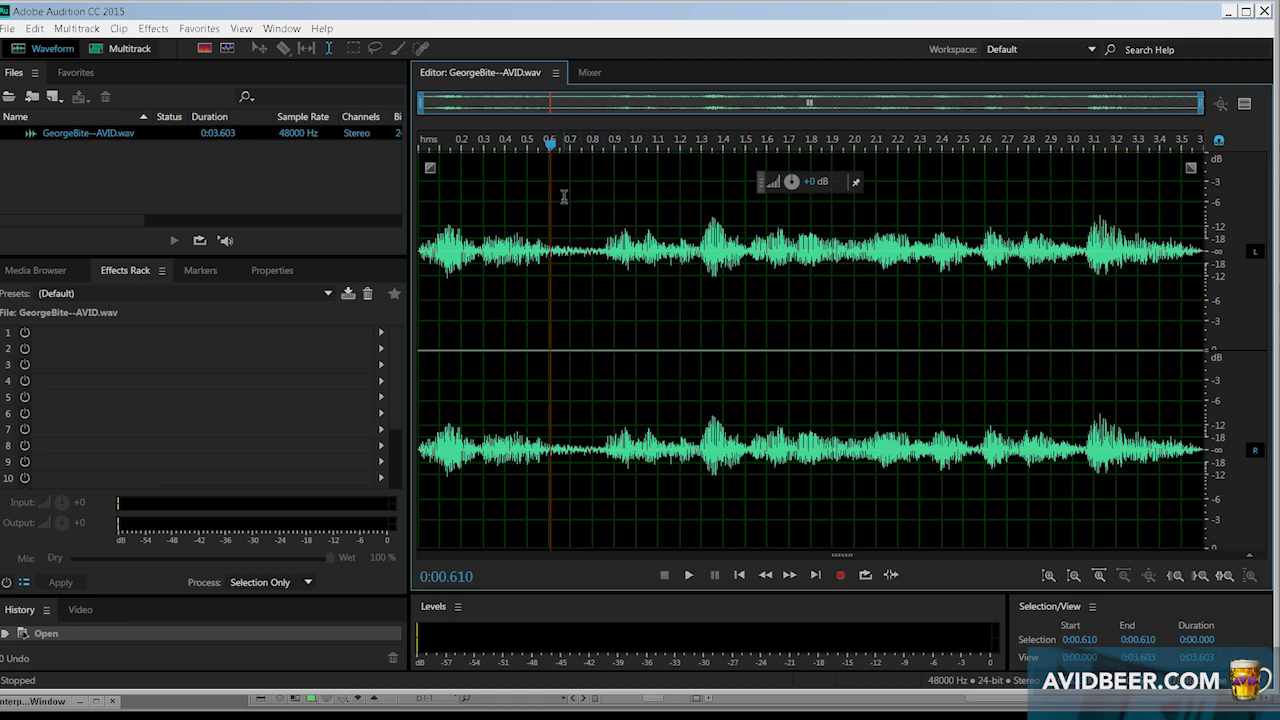
- Select the noise-only gap from 0.600 to 0.832 seconds and play it
left_click_drag(1201, 104, 566, 120)
key("backslash")
left_click_drag(549, 217, 598, 218)
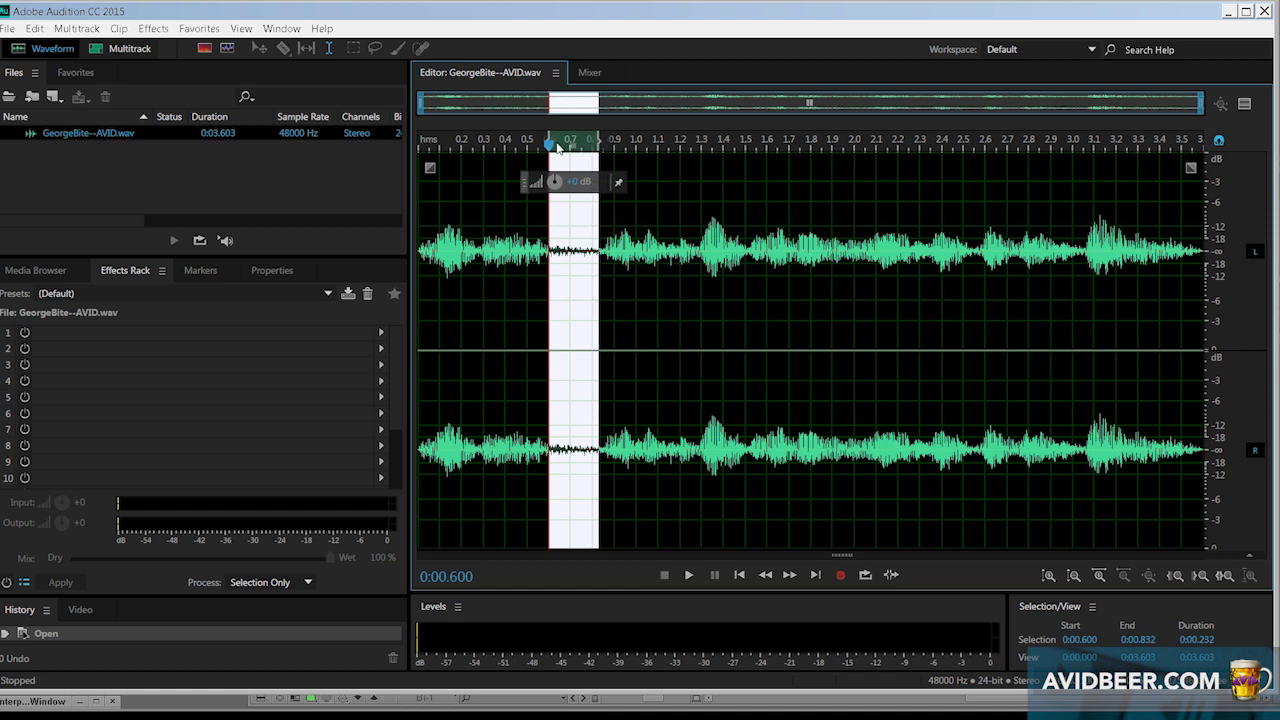
key("space")
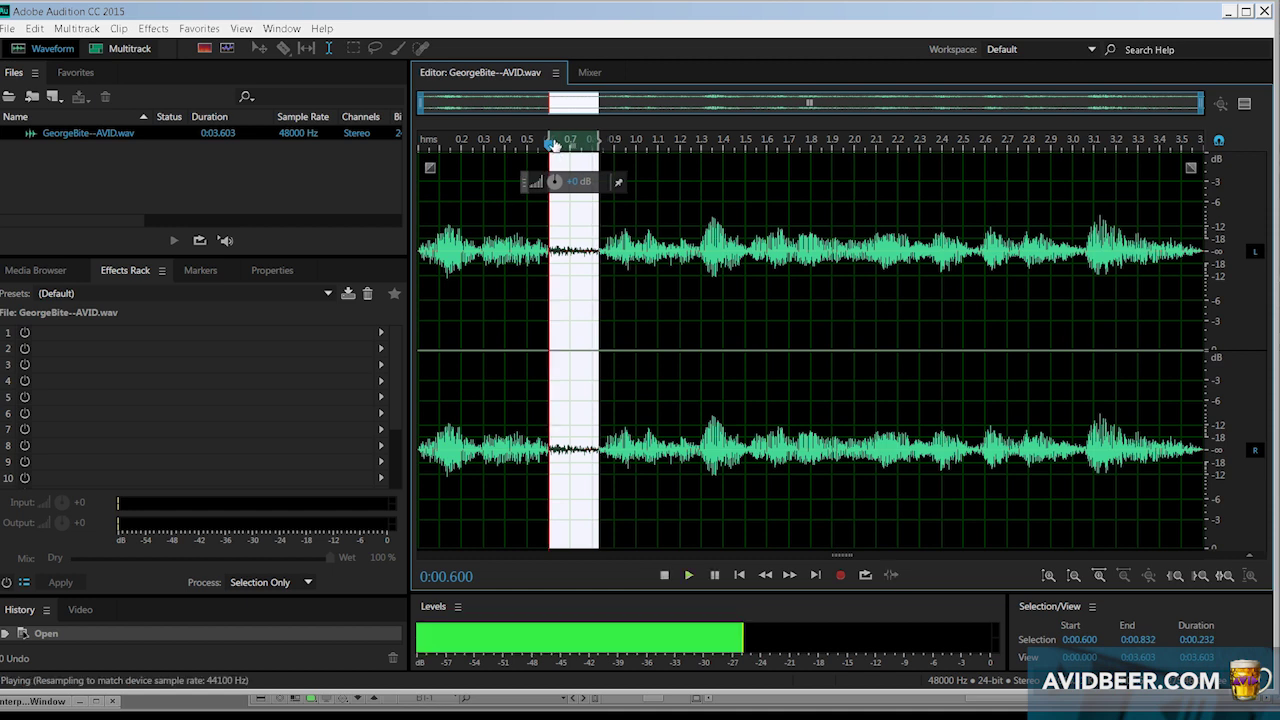
key("space")
- Scrub and replay the quiet gap, leaving the play position inside it
left_click_drag(551, 145, 566, 146)
left_click(566, 148)
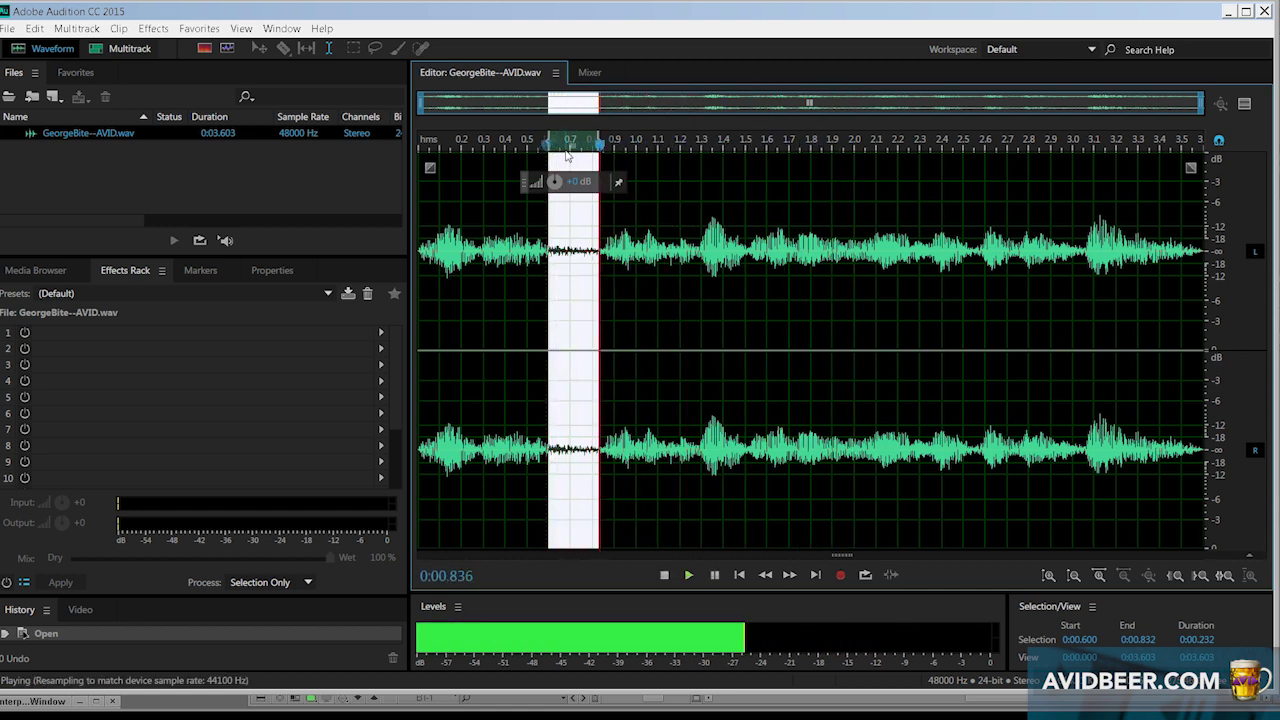
left_click(566, 148)
left_click(568, 148)
left_click(567, 147)
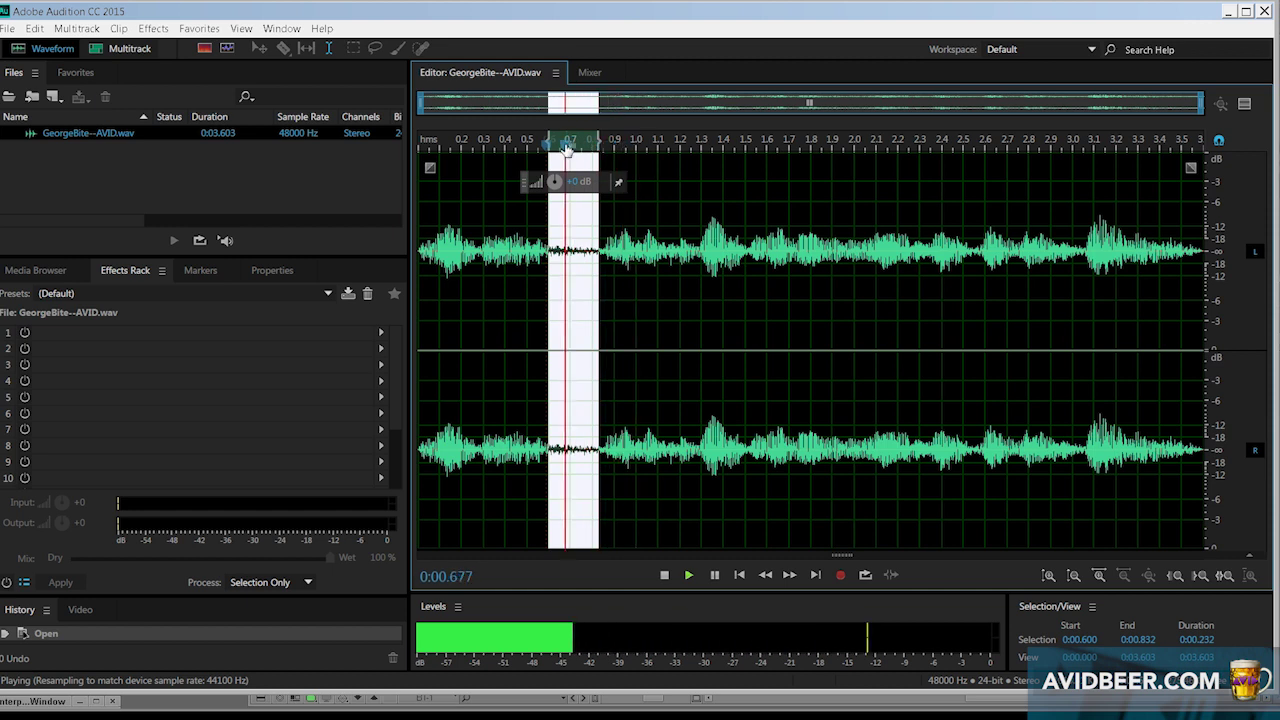
left_click(566, 147)
left_click(566, 147)
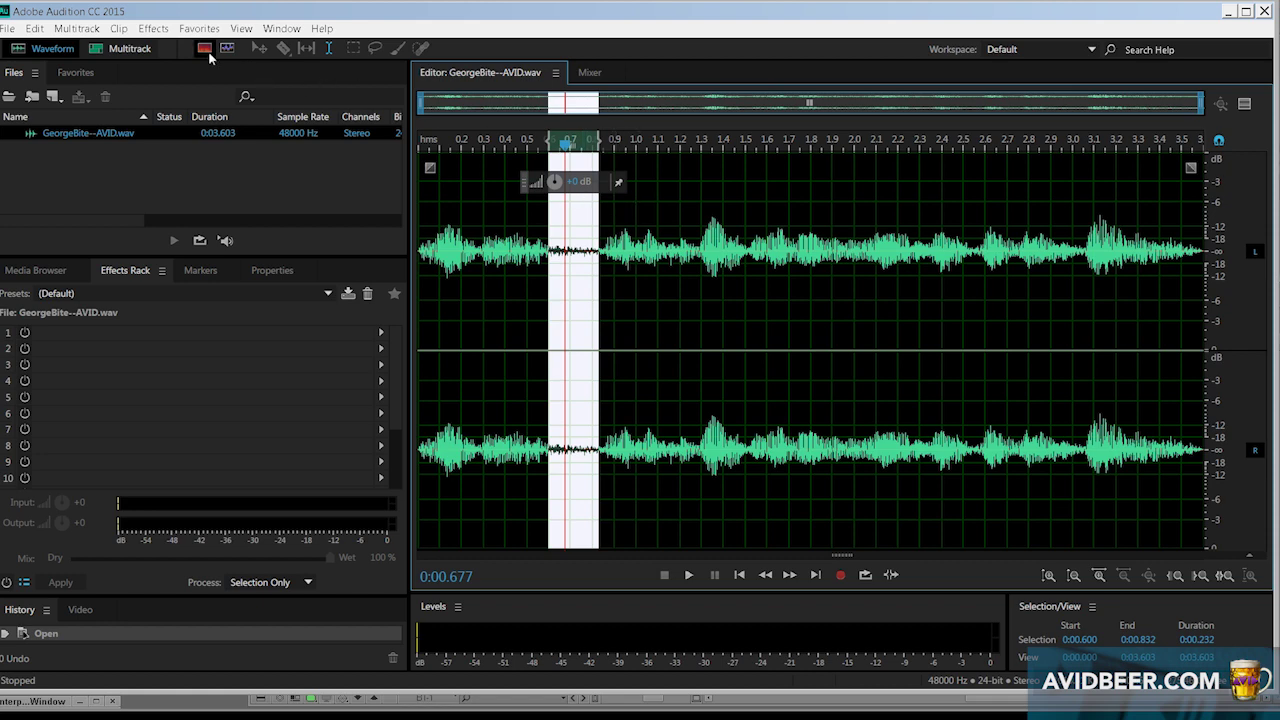
- Bring up Noise Reduction (process) and move its window clear of the selection
left_click(160, 30)
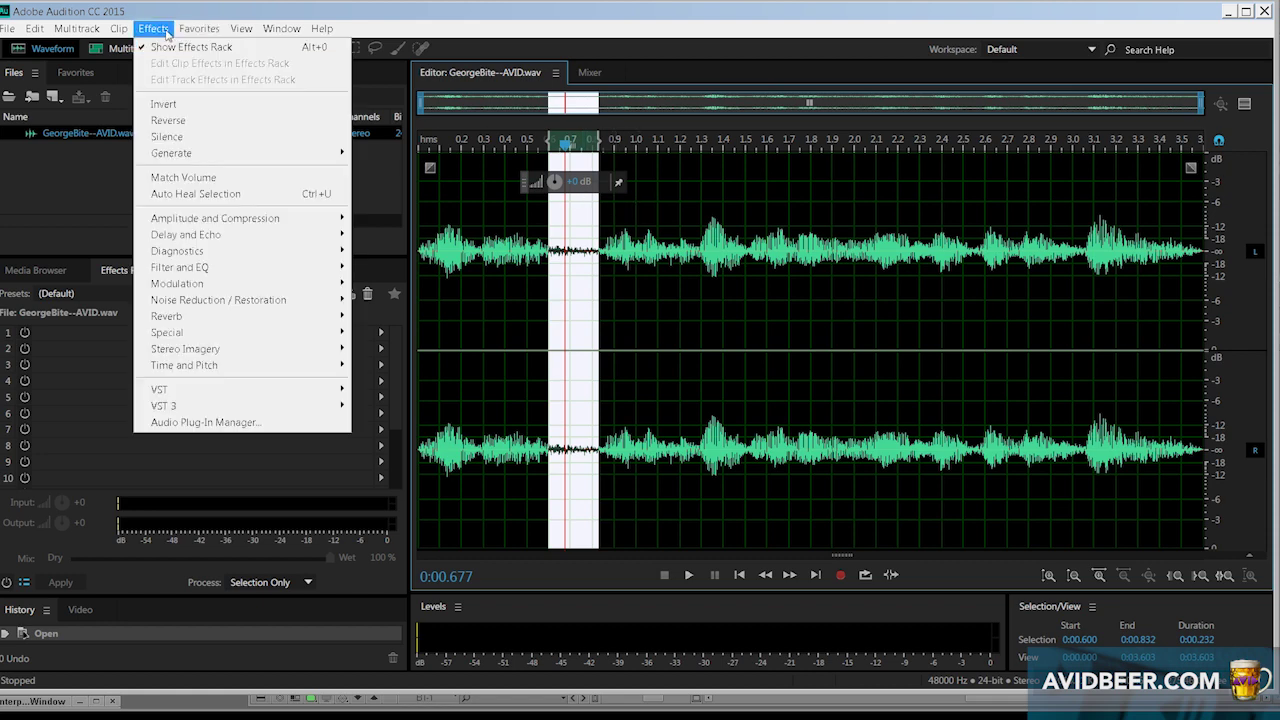
mouse_move(265, 303)
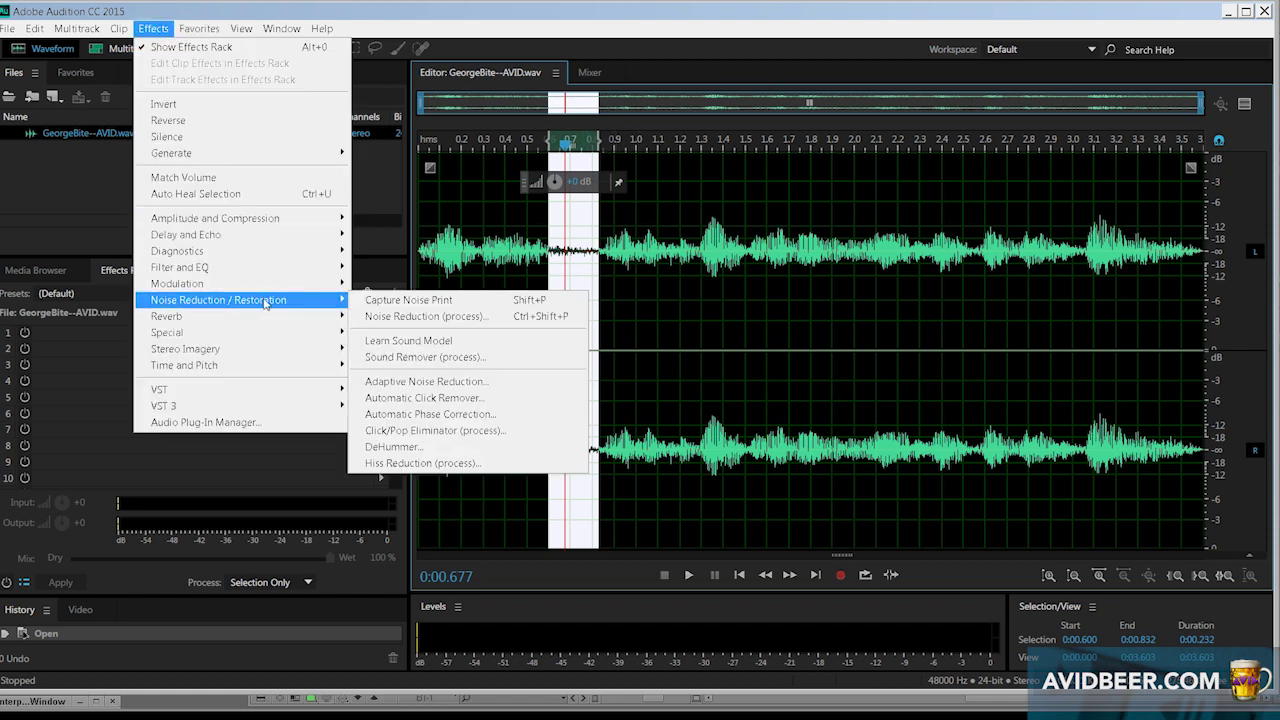
left_click(410, 318)
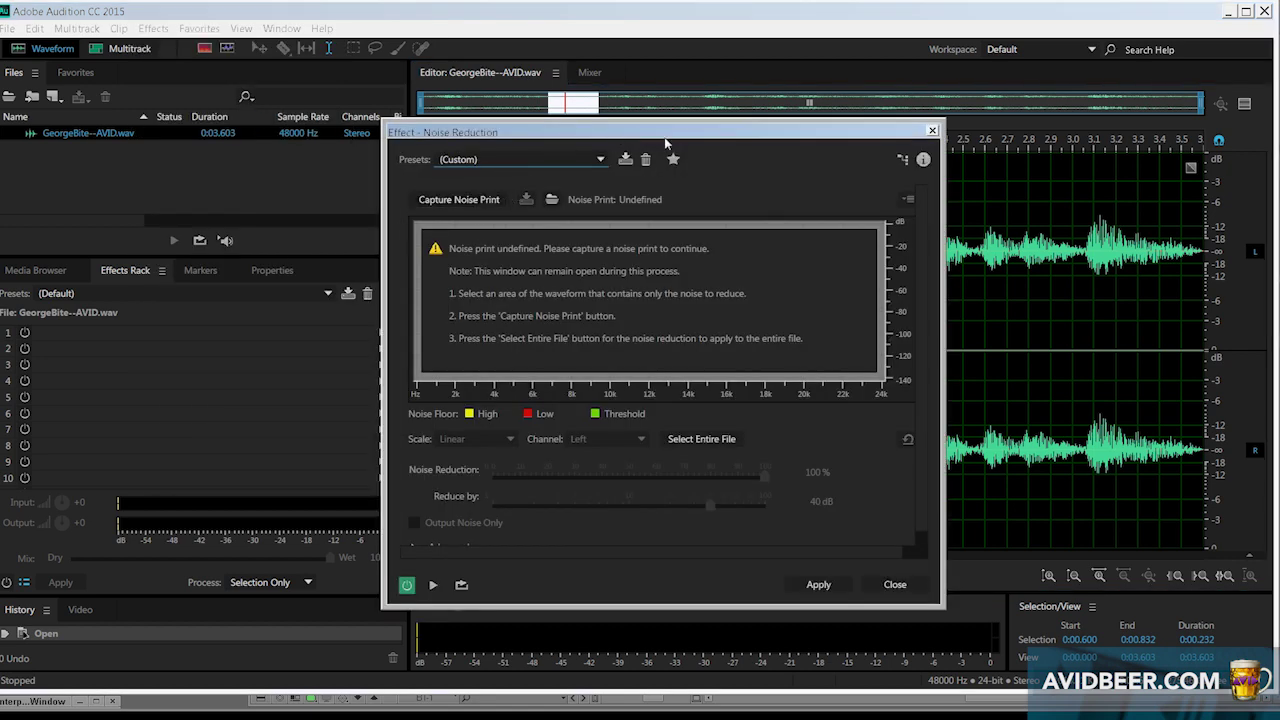
left_click_drag(550, 133, 831, 101)
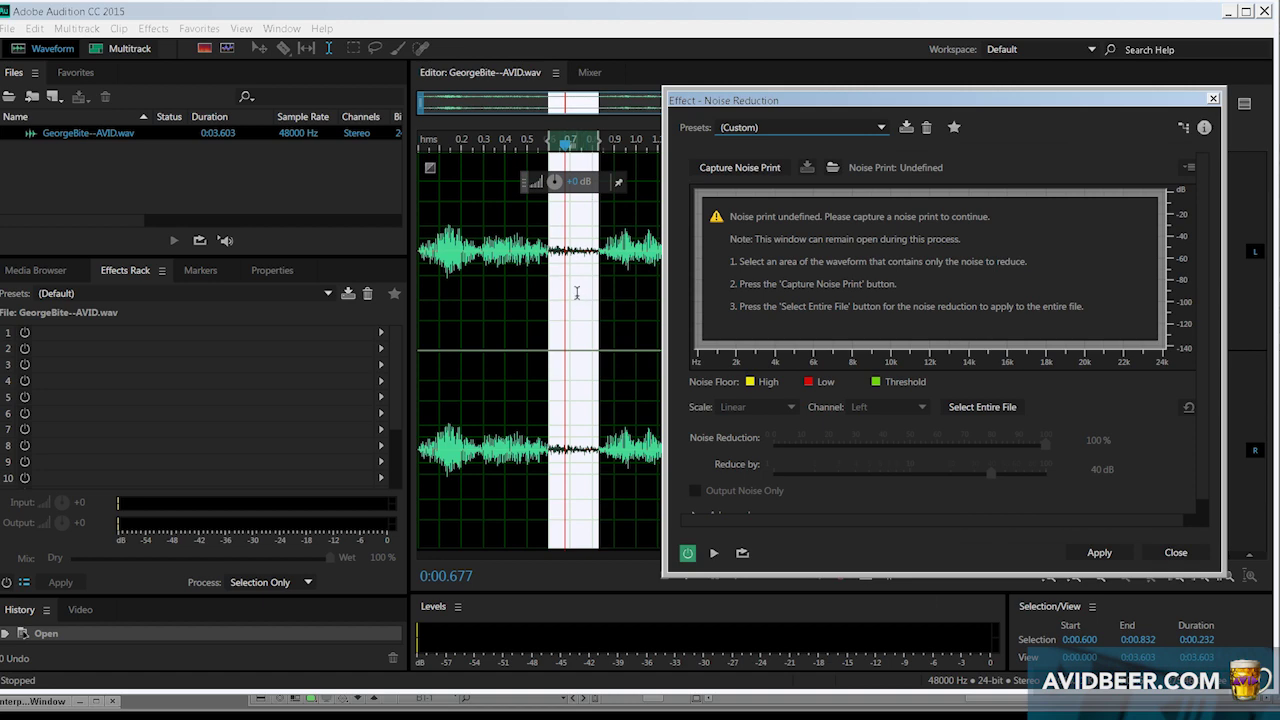
- Capture the noise print from the selected quiet gap
left_click(741, 170)
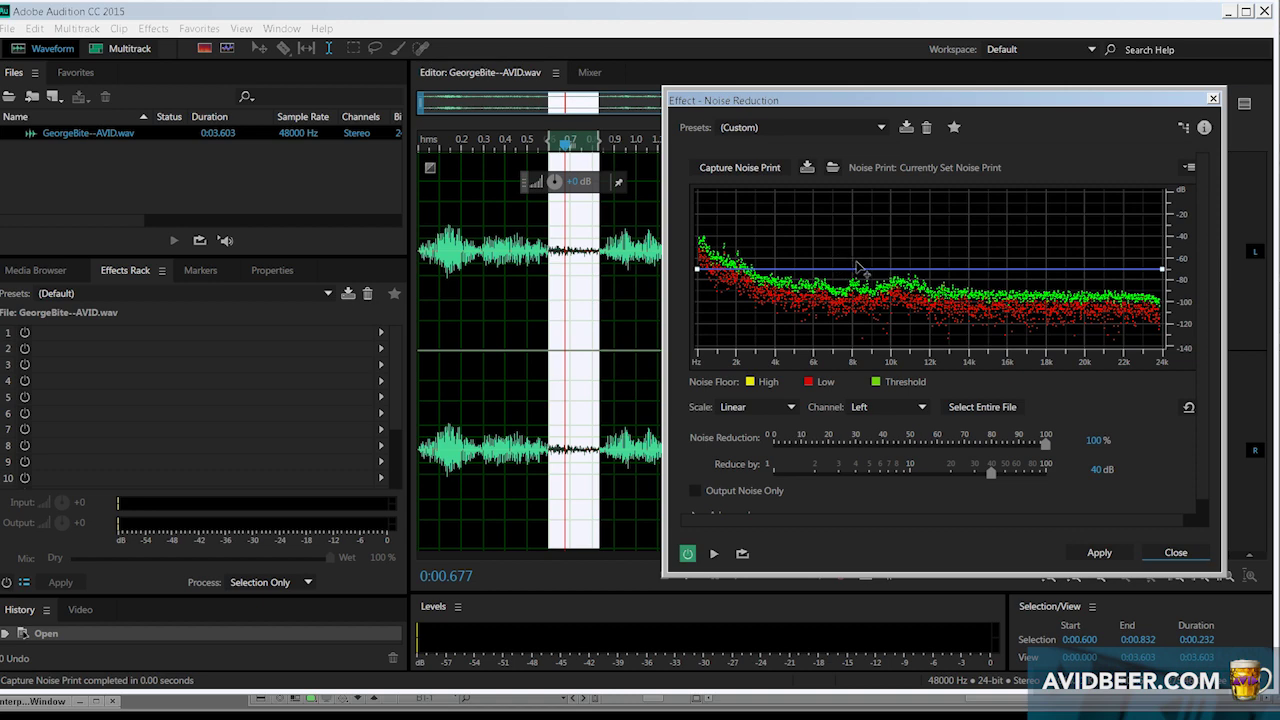
left_click_drag(937, 101, 340, 176)
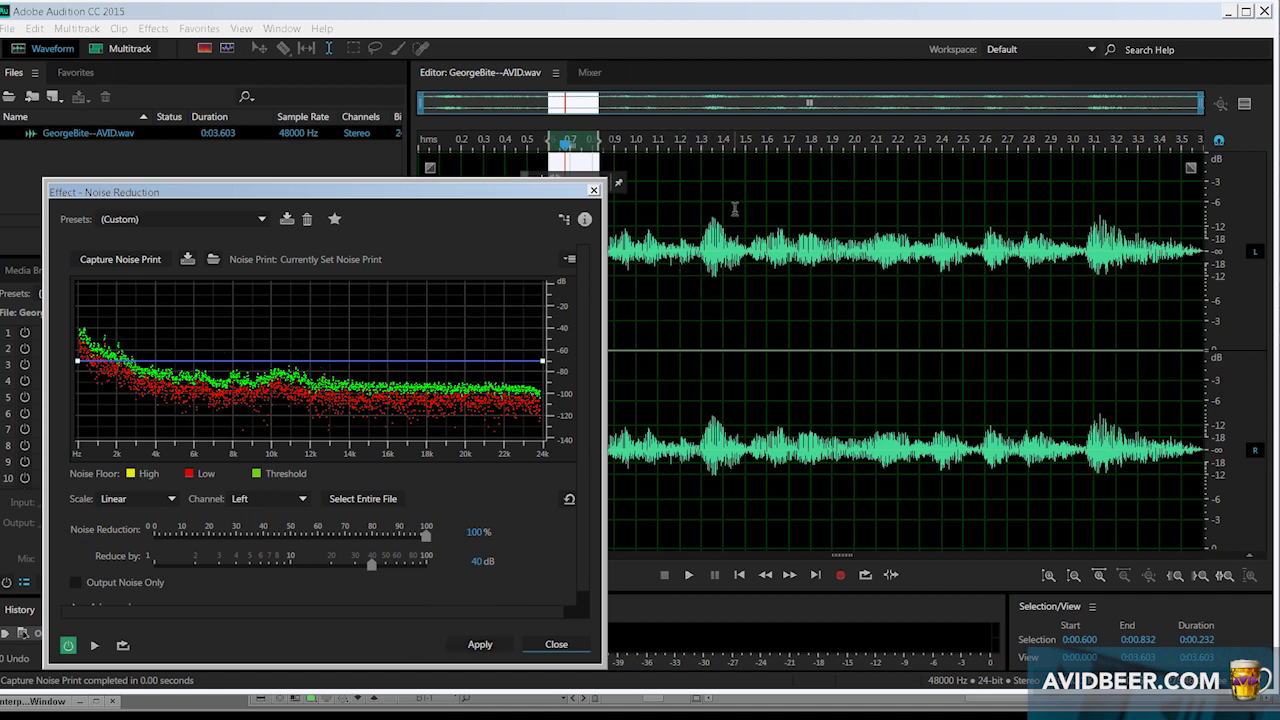
left_click_drag(525, 192, 513, 212)
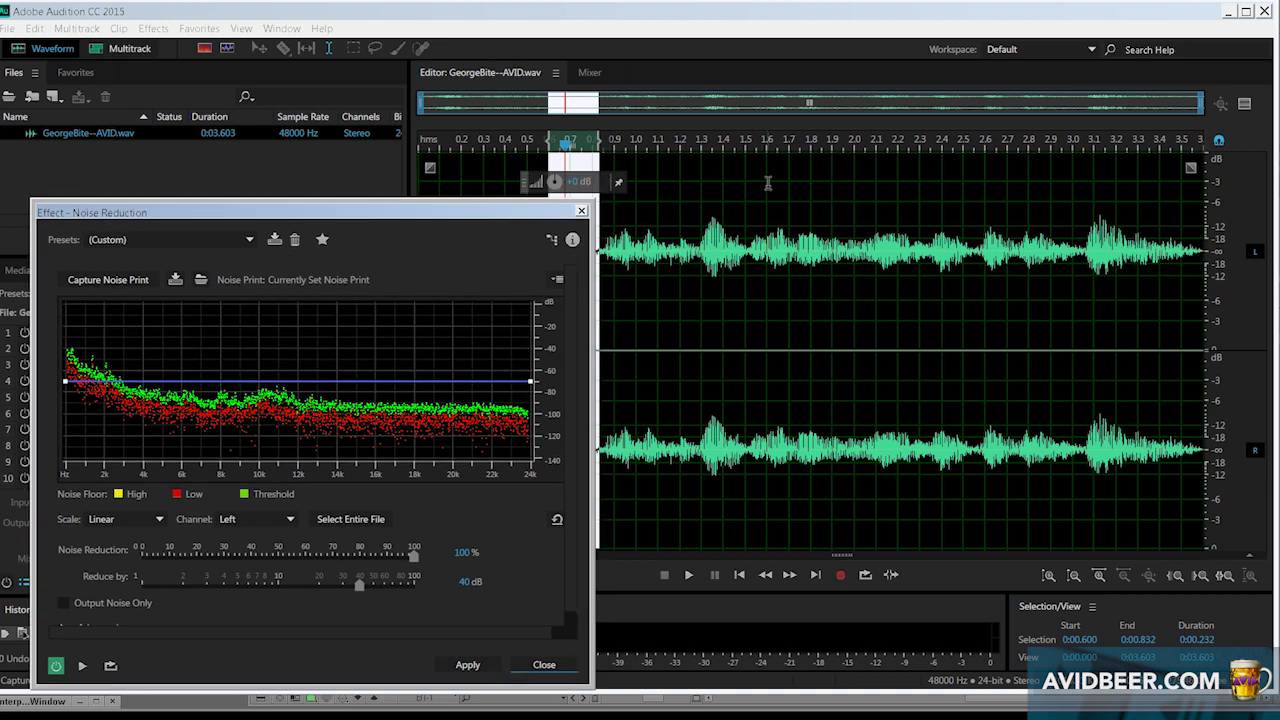
- Apply Noise Reduction to the entire file and play back the cleaned audio
key("ctrl+a")
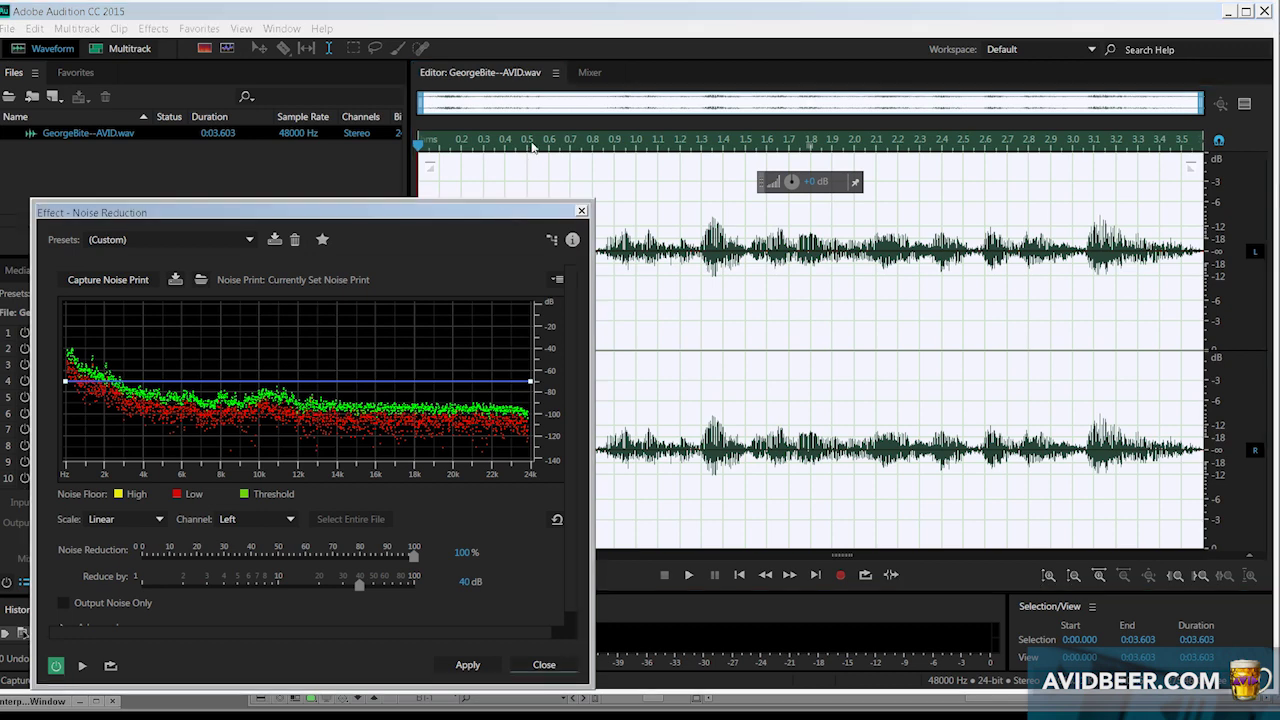
left_click_drag(518, 198, 546, 128)
left_click(495, 595)
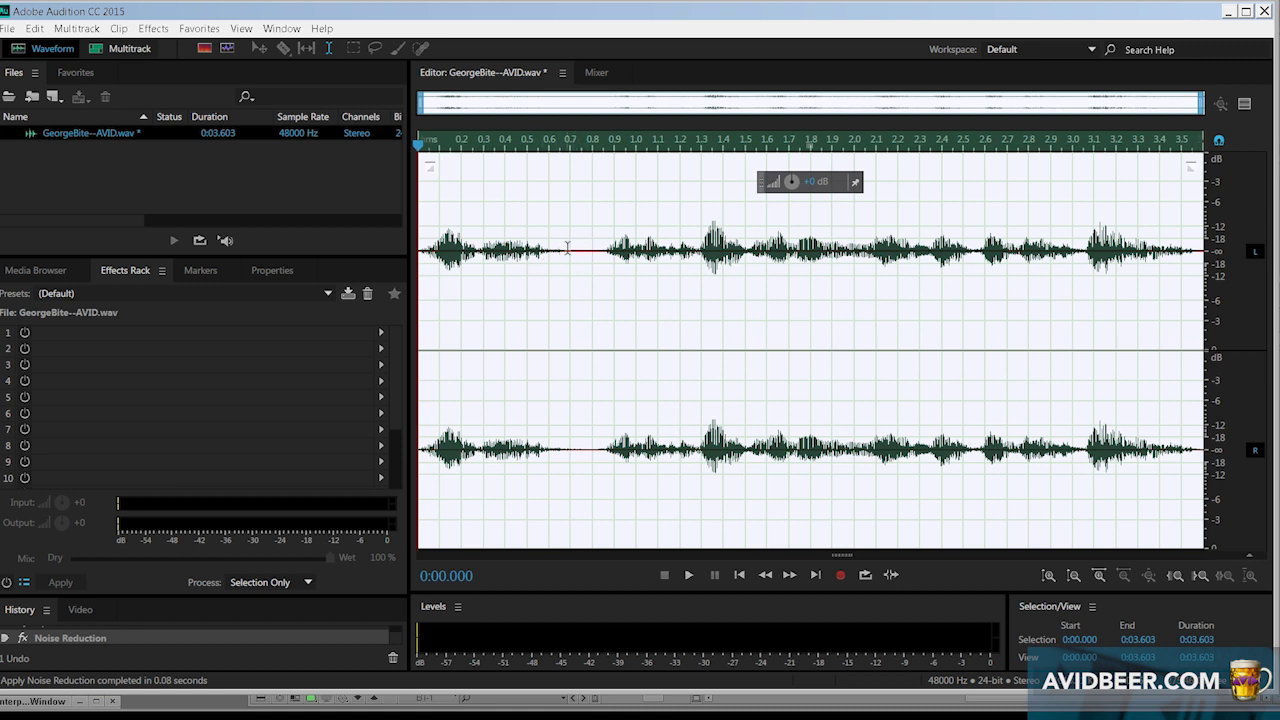
key("space")
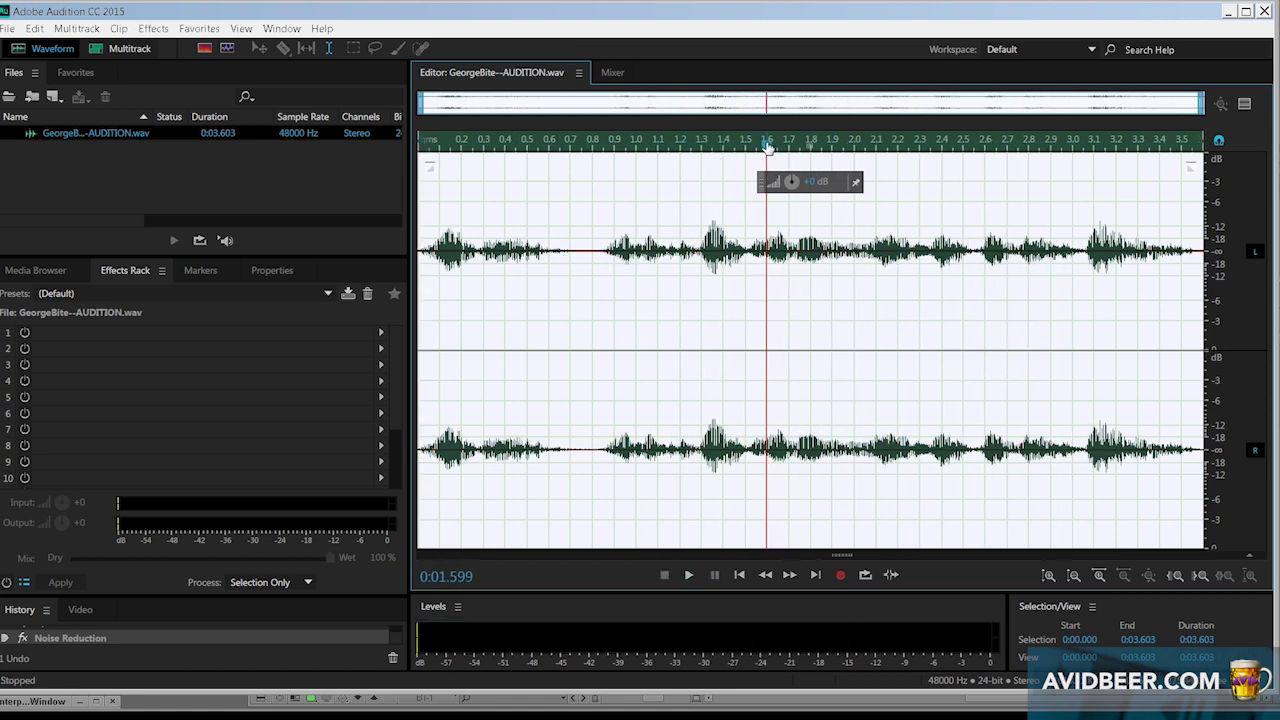
- Put Special > Vocal Enhancer into Effects Rack slot 1, keeping the Default rack preset
left_click(380, 333)
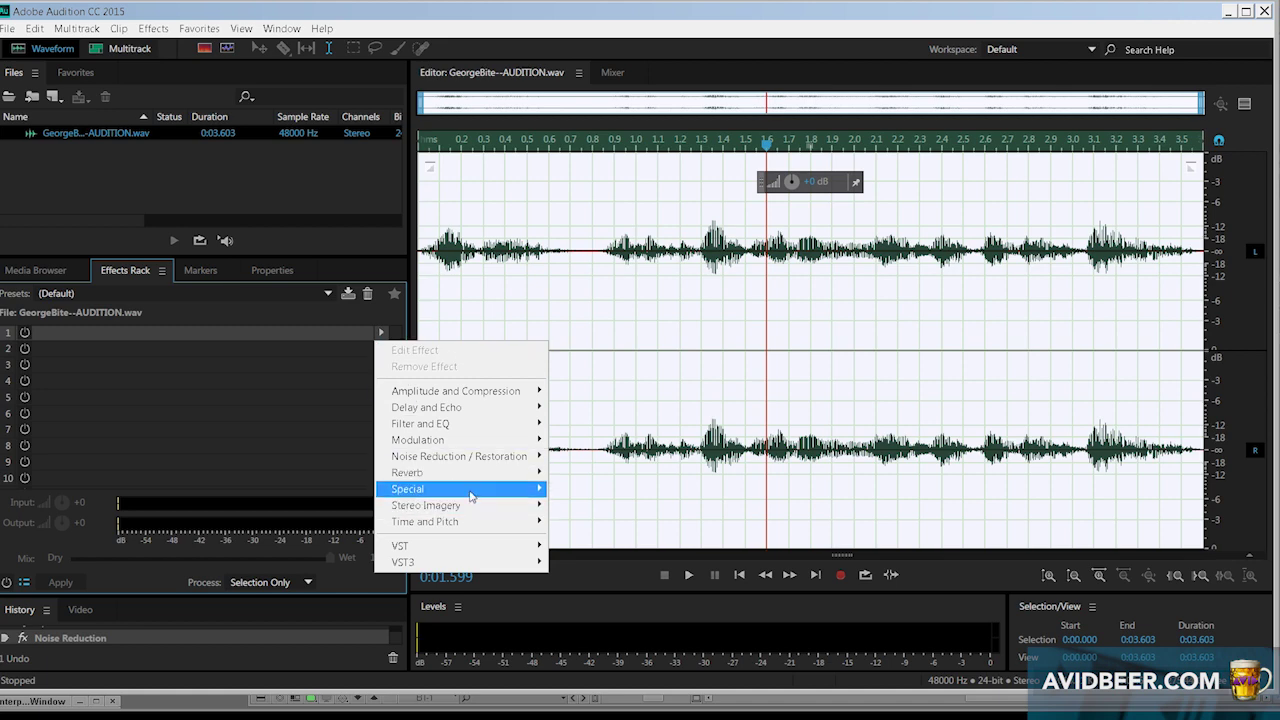
left_click(156, 295)
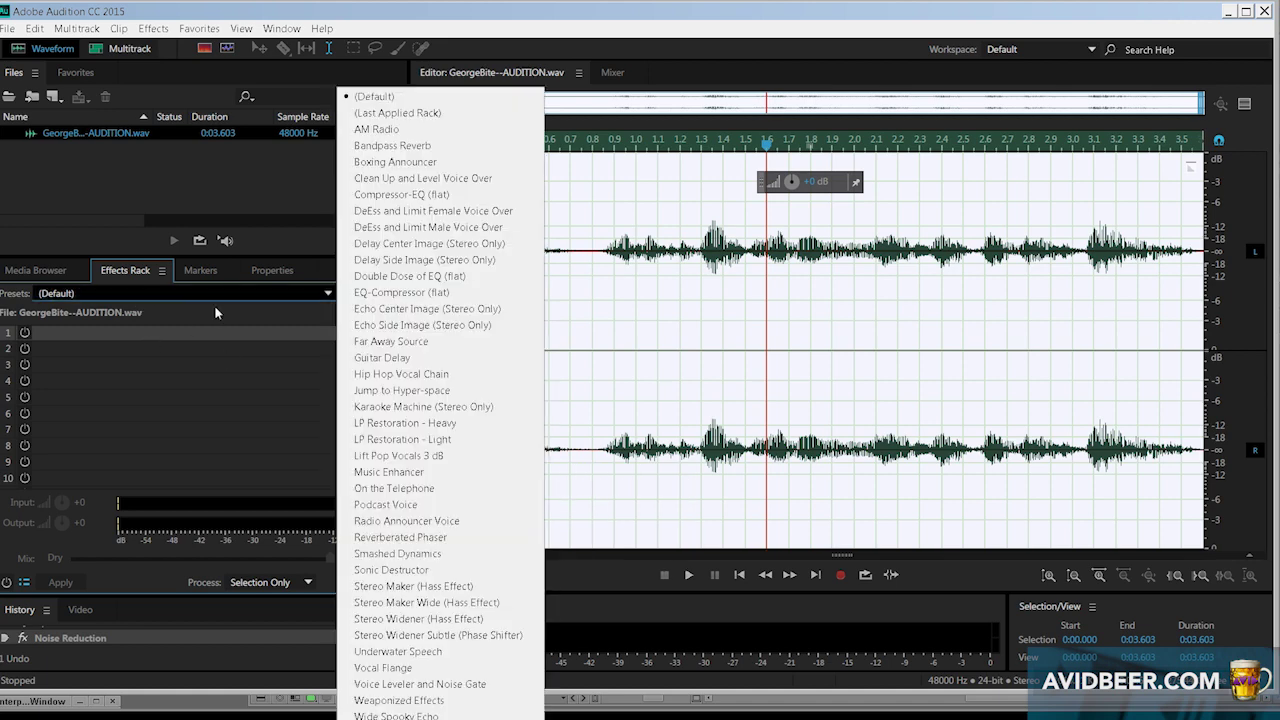
left_click(251, 314)
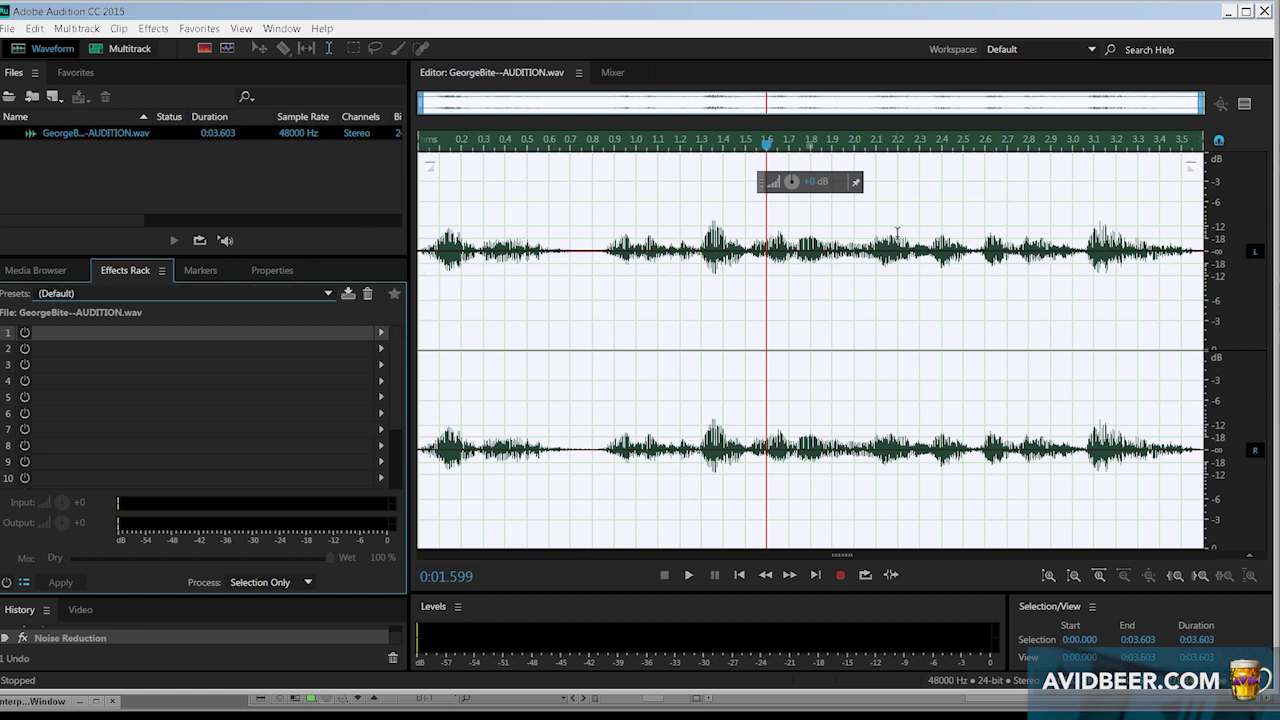
left_click(382, 340)
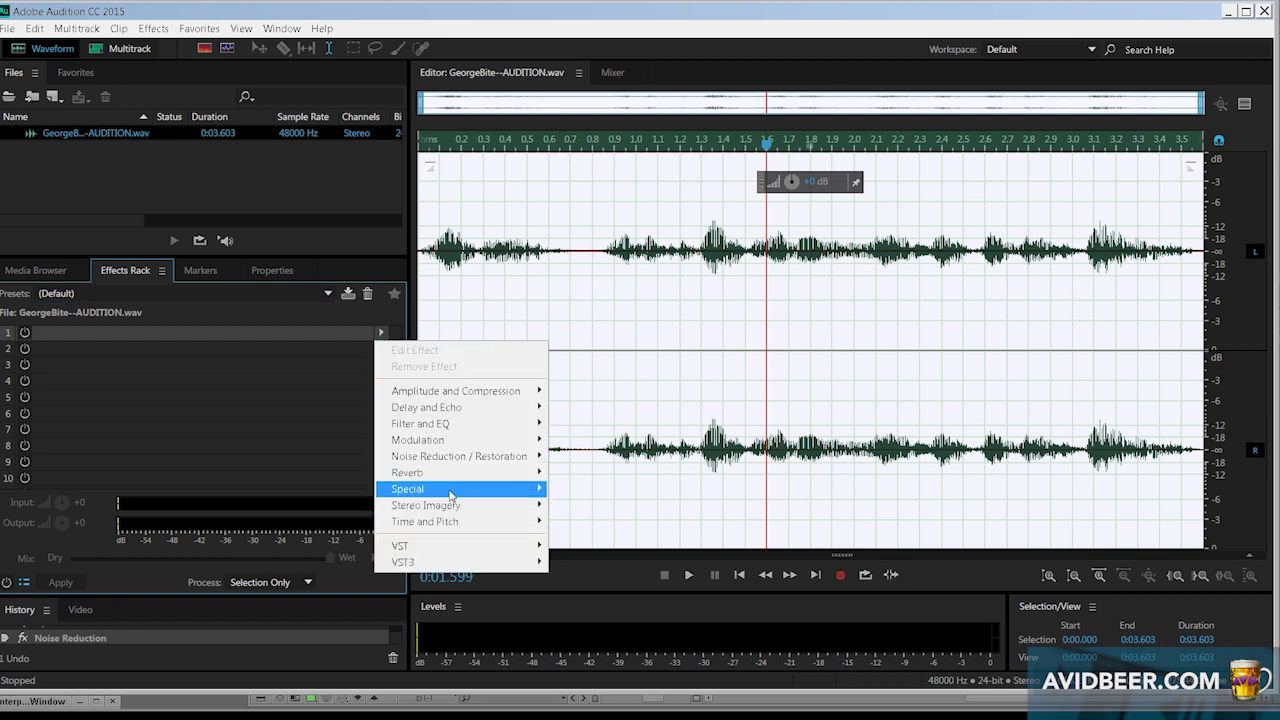
mouse_move(450, 489)
left_click(600, 557)
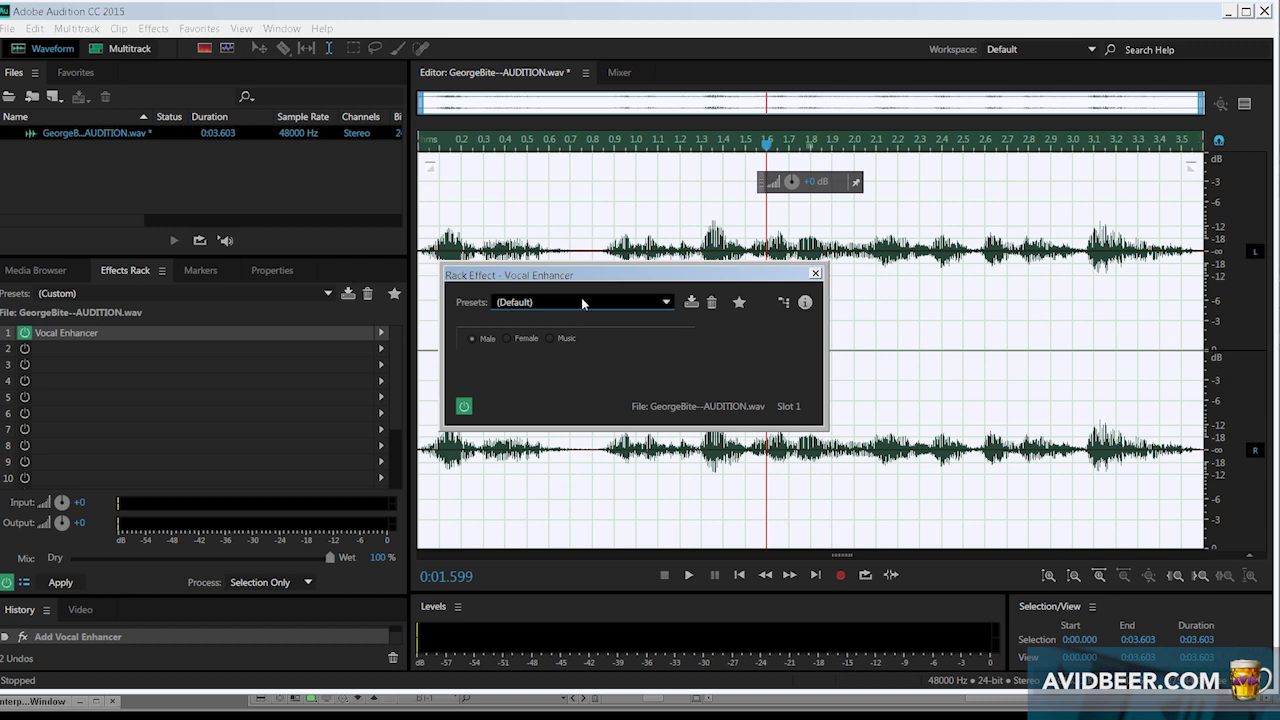
- Switch the Vocal Enhancer to Music mode and preview it from about 0.35 and 0.64 seconds
left_click_drag(600, 275, 450, 298)
left_click(521, 327)
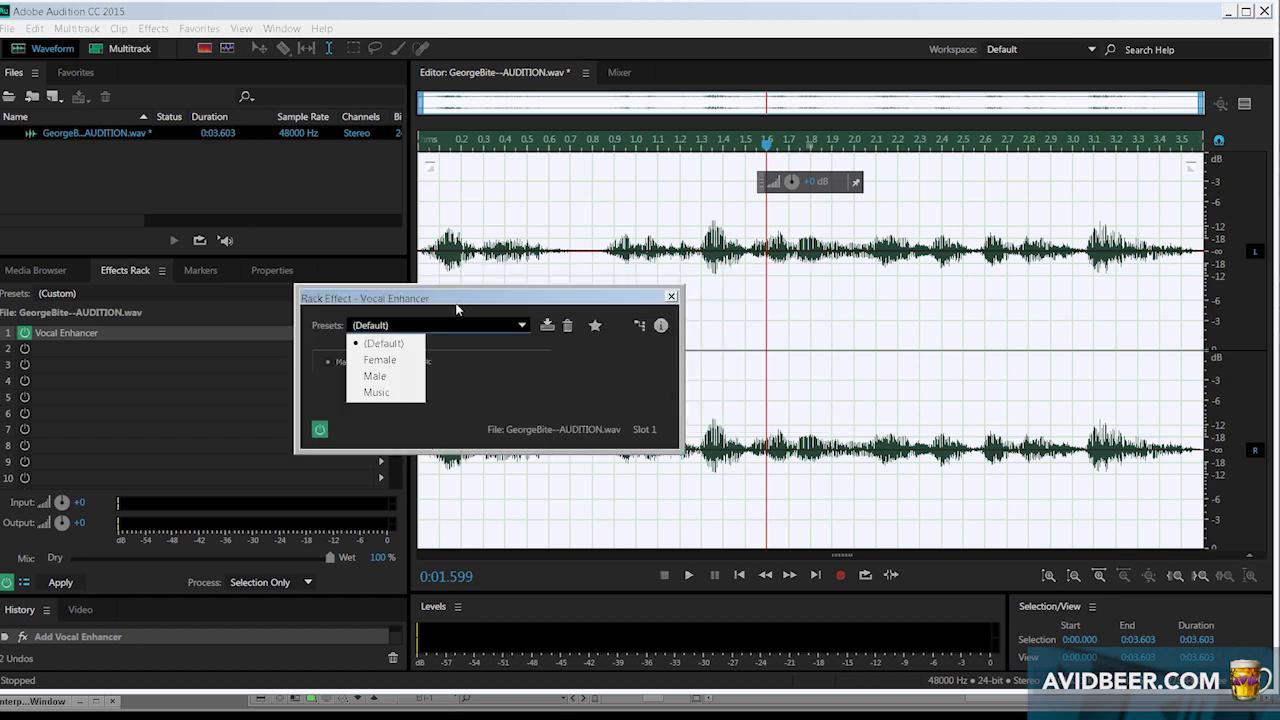
left_click(358, 384)
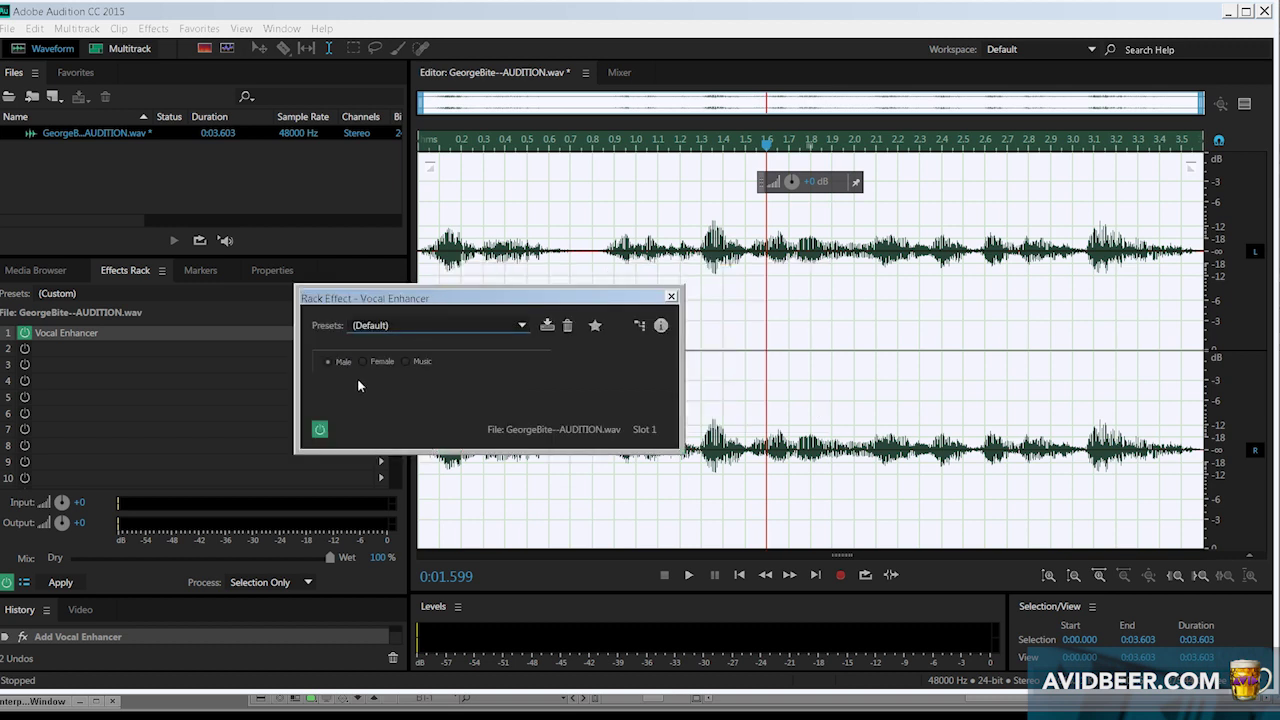
left_click(410, 363)
left_click_drag(481, 299, 386, 319)
left_click(495, 167)
key("space")
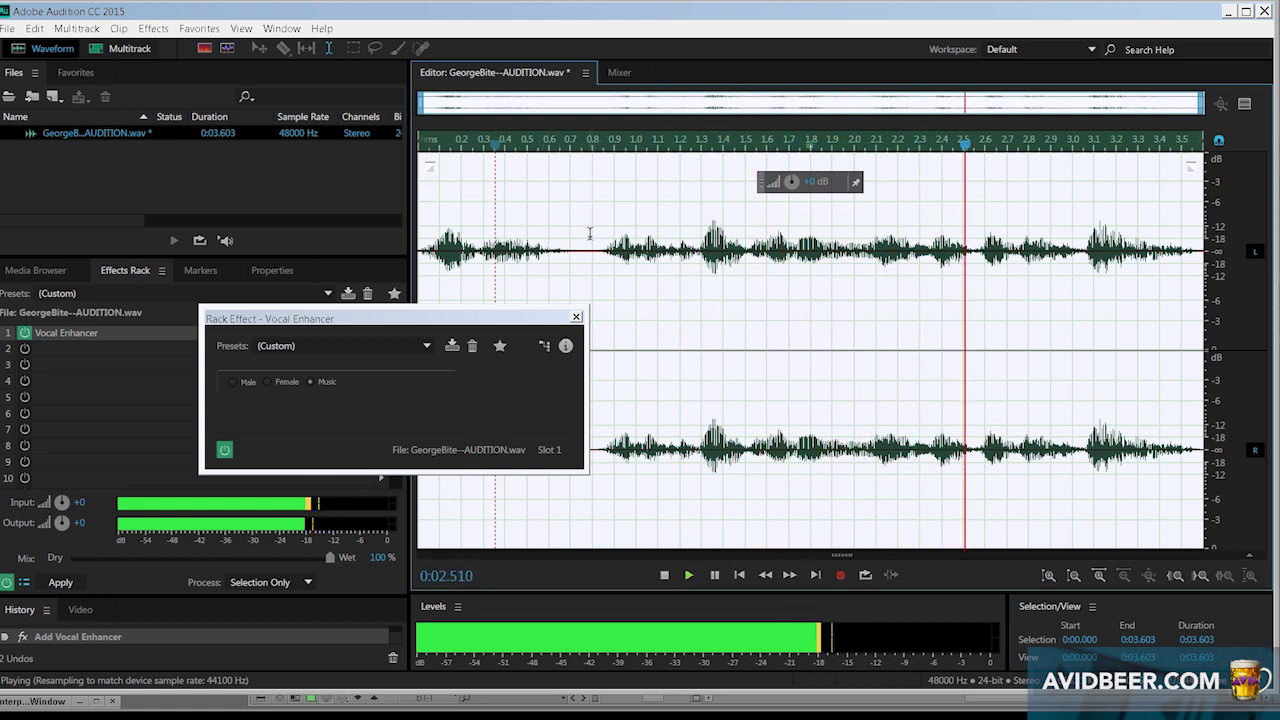
key("space")
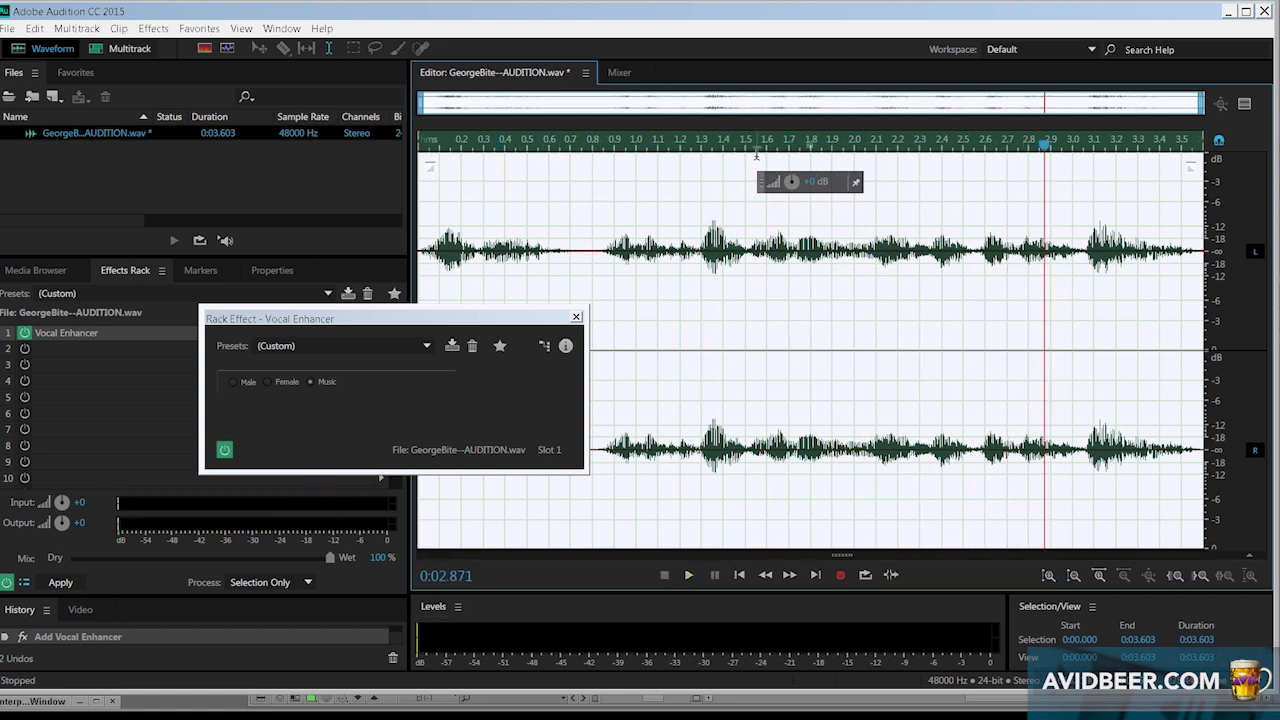
left_click(558, 140)
key("space")
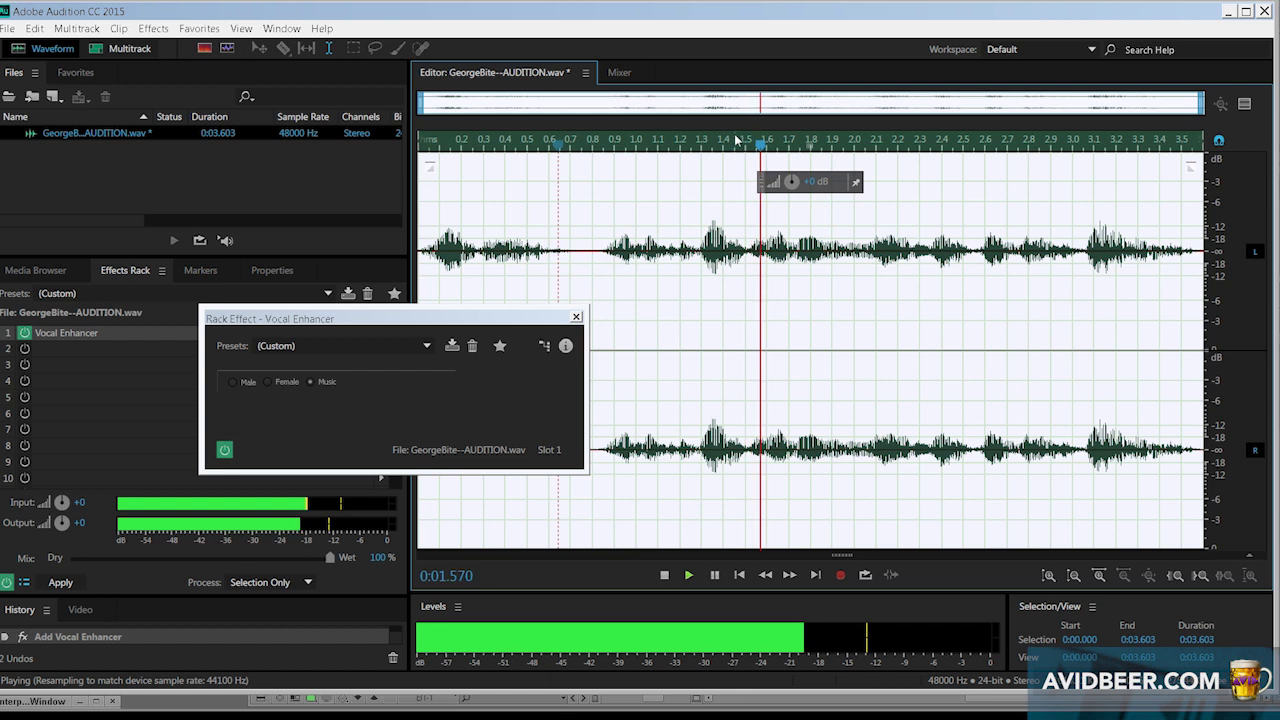
key("space")
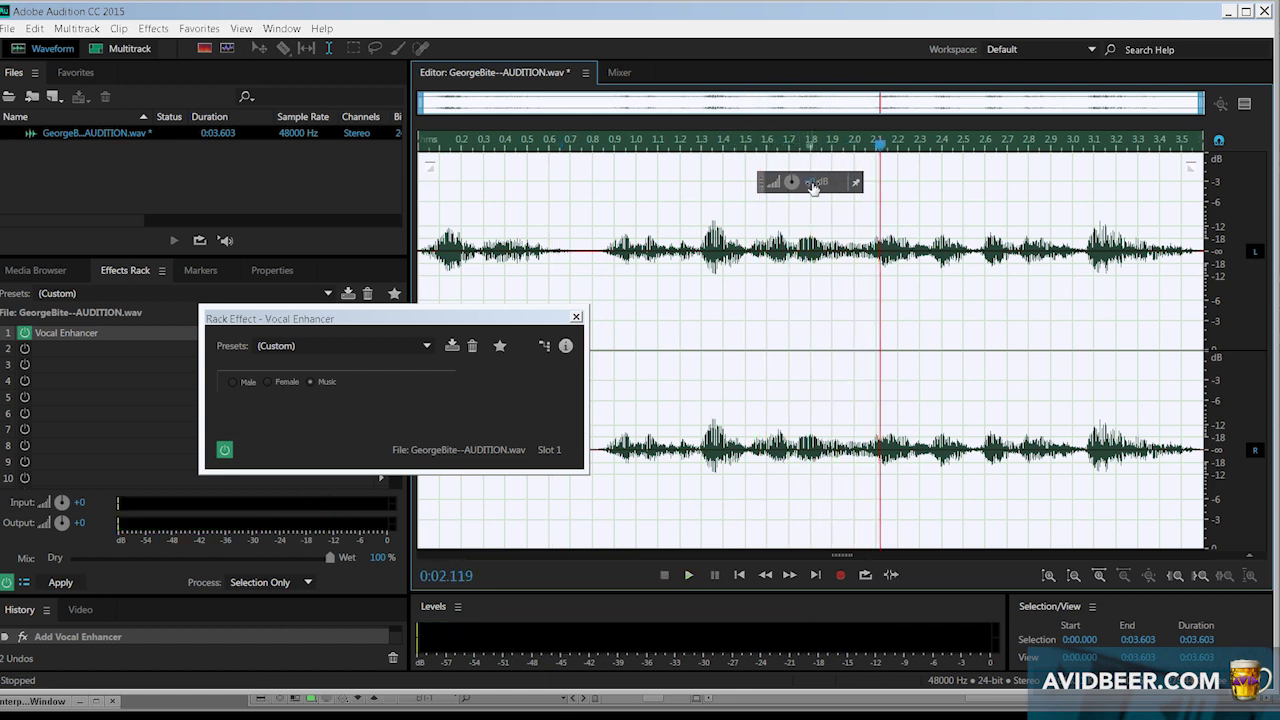
- Raise the clip volume by about +3 dB and play the louder audio
left_click_drag(791, 181, 791, 165)
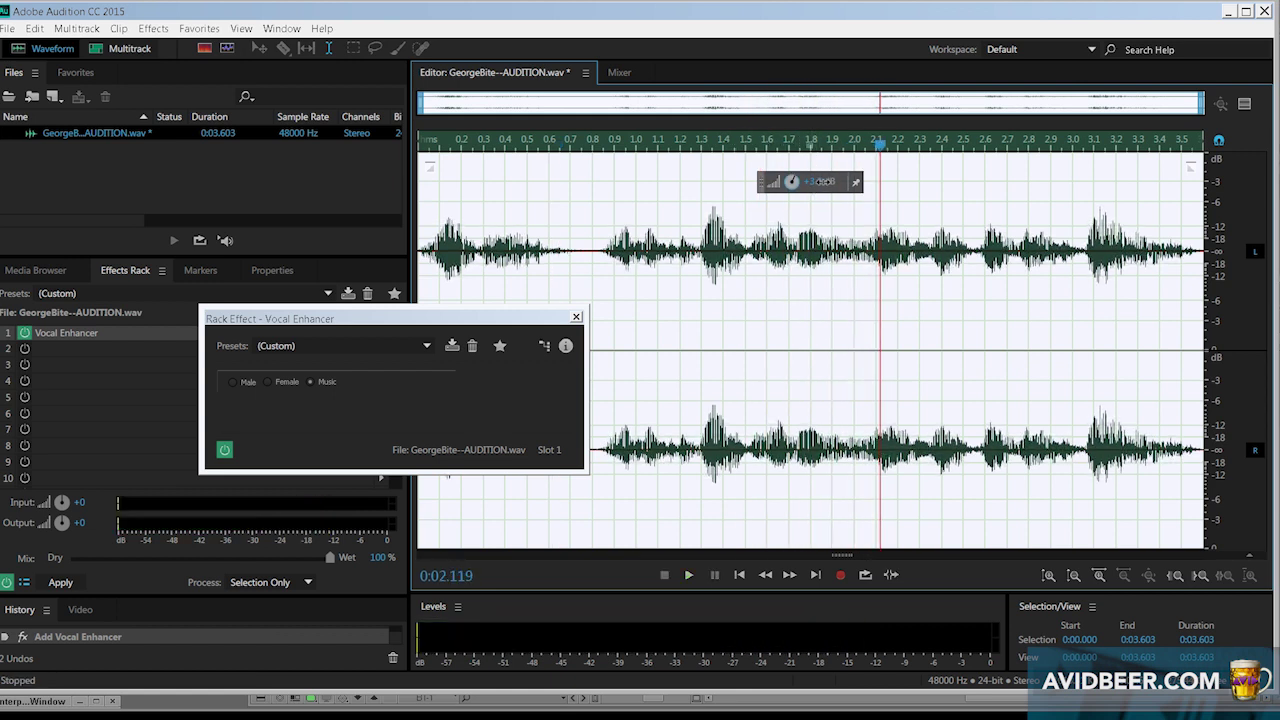
left_click(579, 140)
key("space")
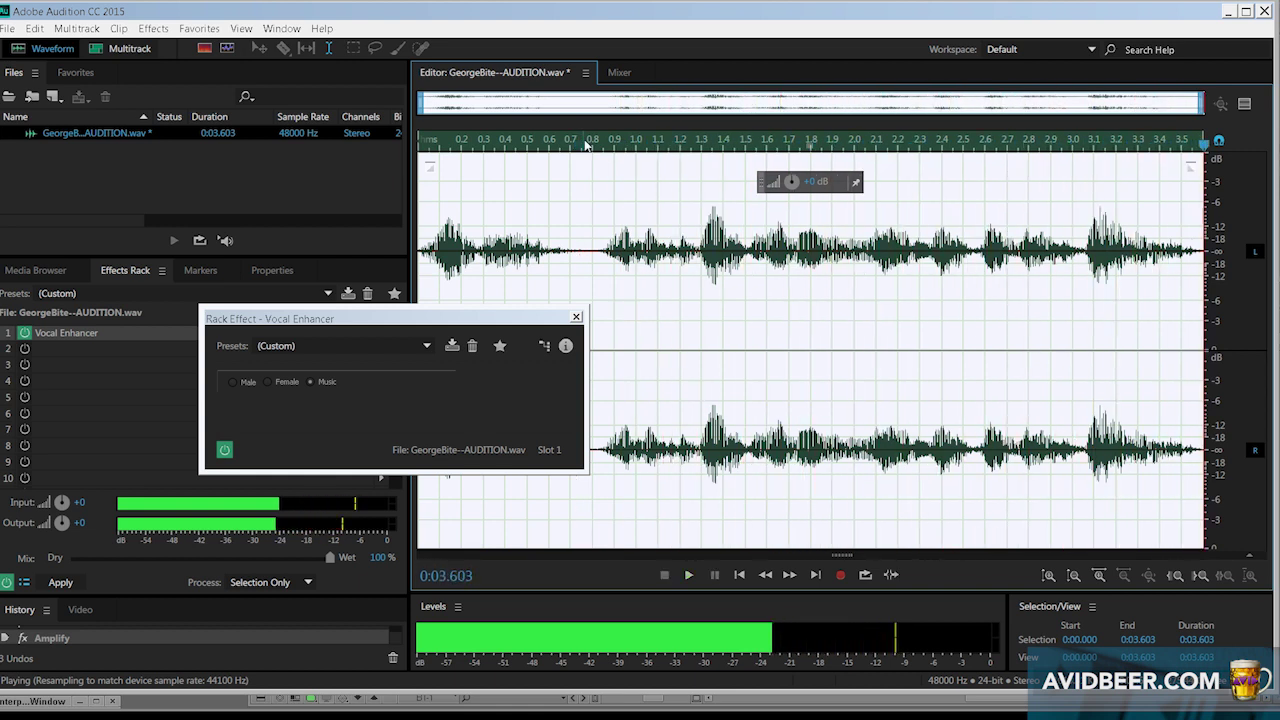
left_click(497, 140)
key("space")
key("space")
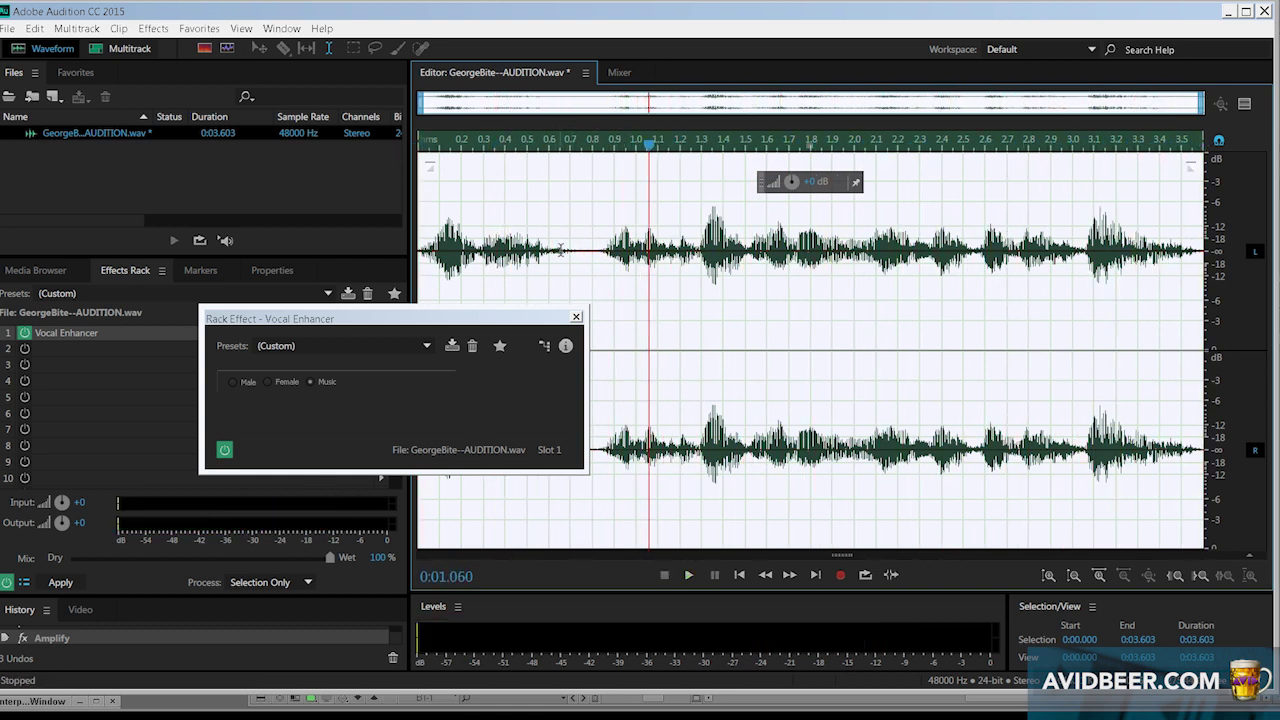
- Apply the Vocal Enhancer, export GeorgeBite--AU.wav as Wave PCM to the Desktop, then minimise Audition
left_click(576, 317)
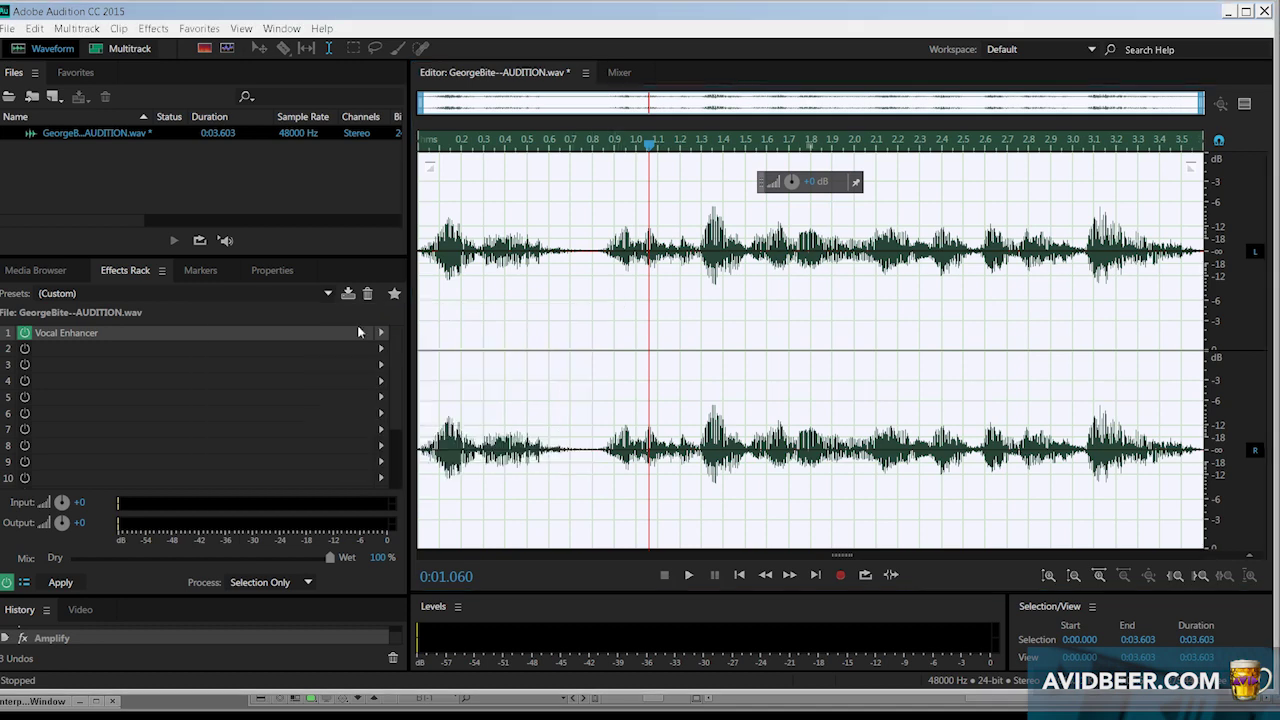
left_click(60, 582)
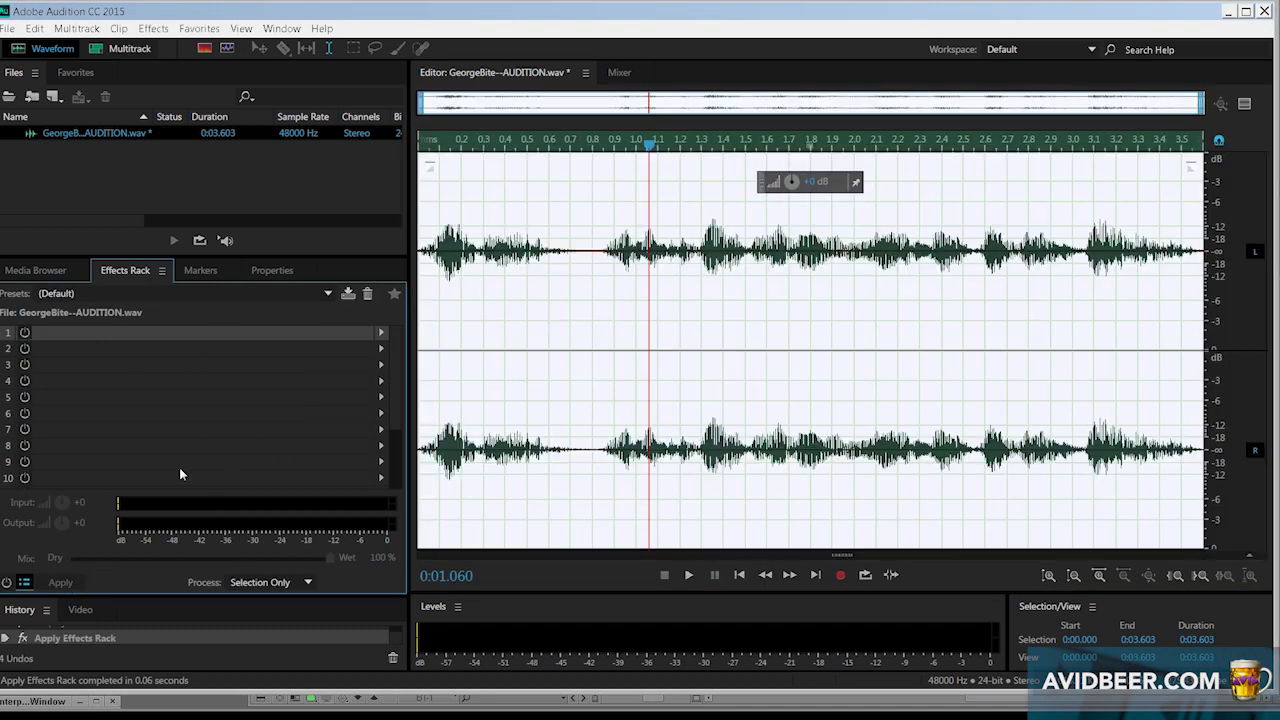
left_click(7, 28)
left_click(293, 328)
left_click(573, 260)
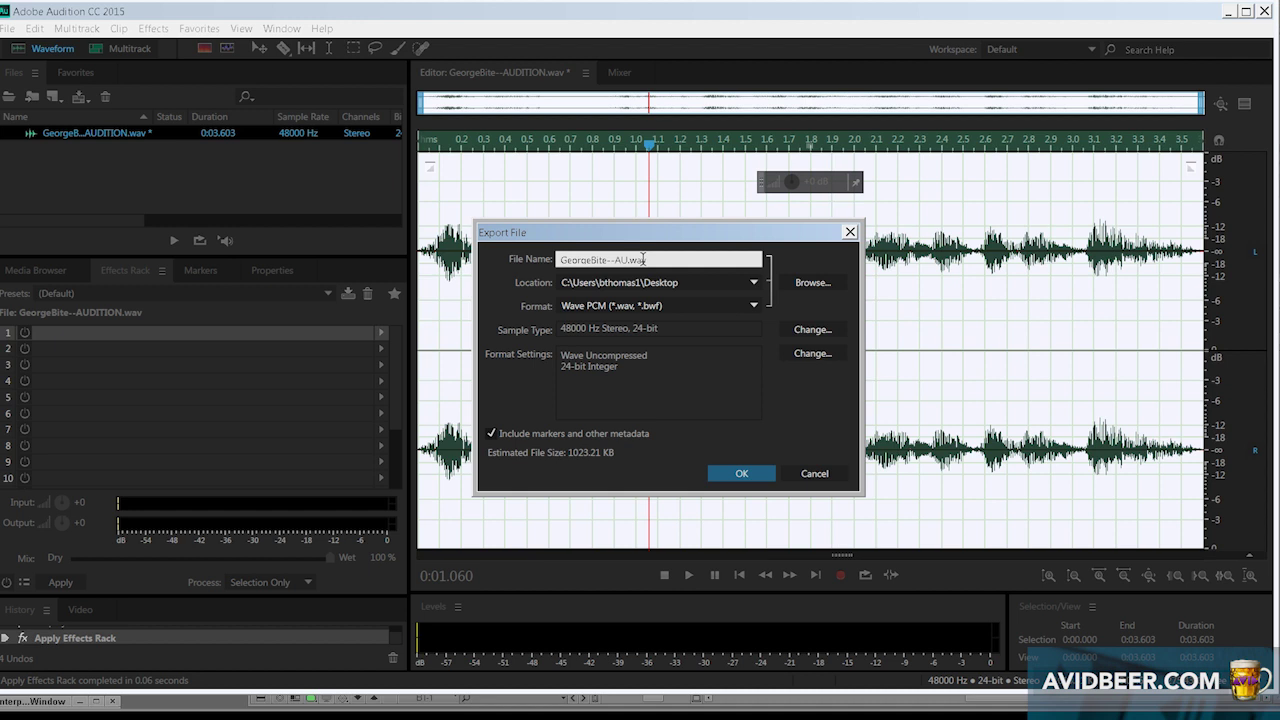
left_click(742, 475)
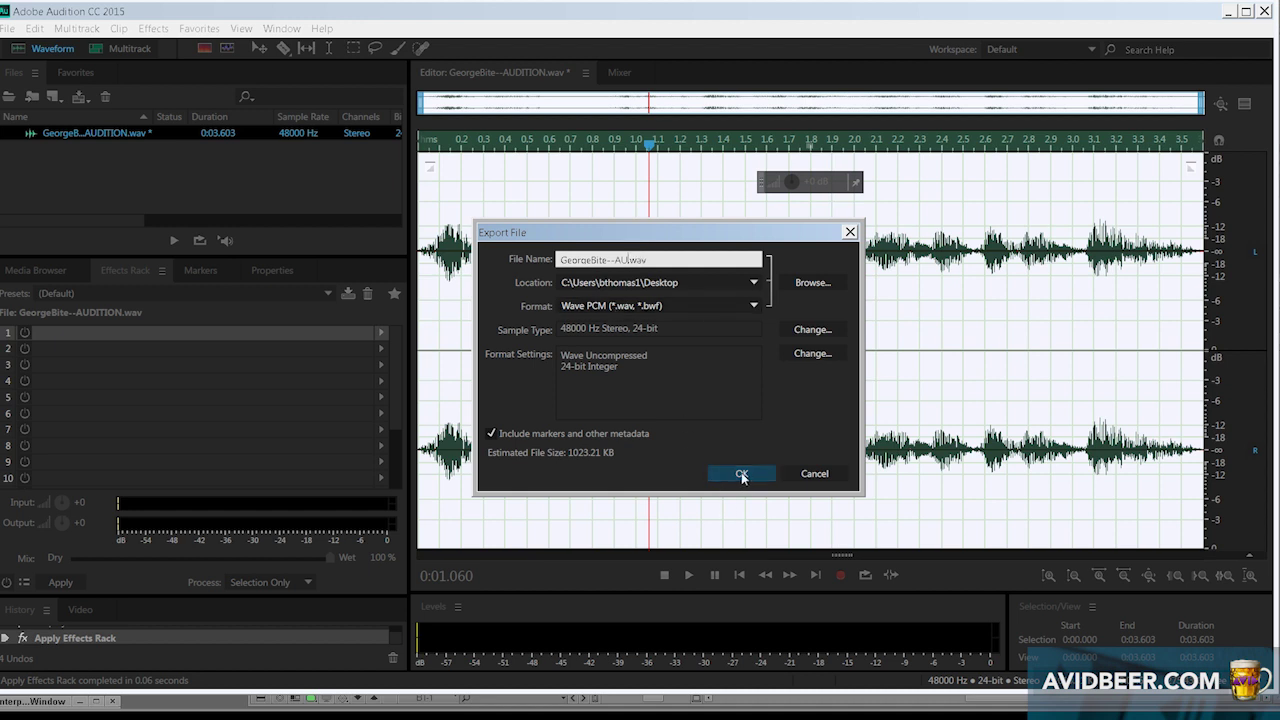
left_click(1228, 11)
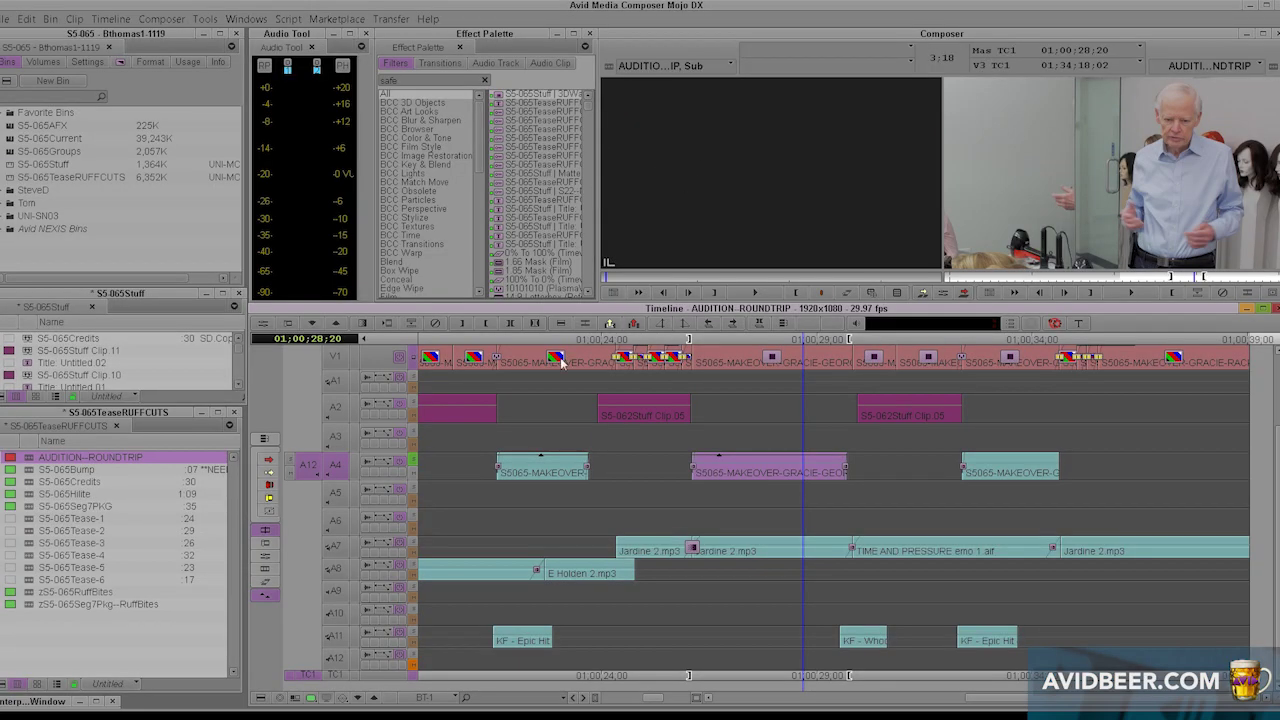
- Import GeorgeBite--AU.wav from the Desktop into the S5-065Stuff bin
left_click(147, 300)
key("ctrl+i")
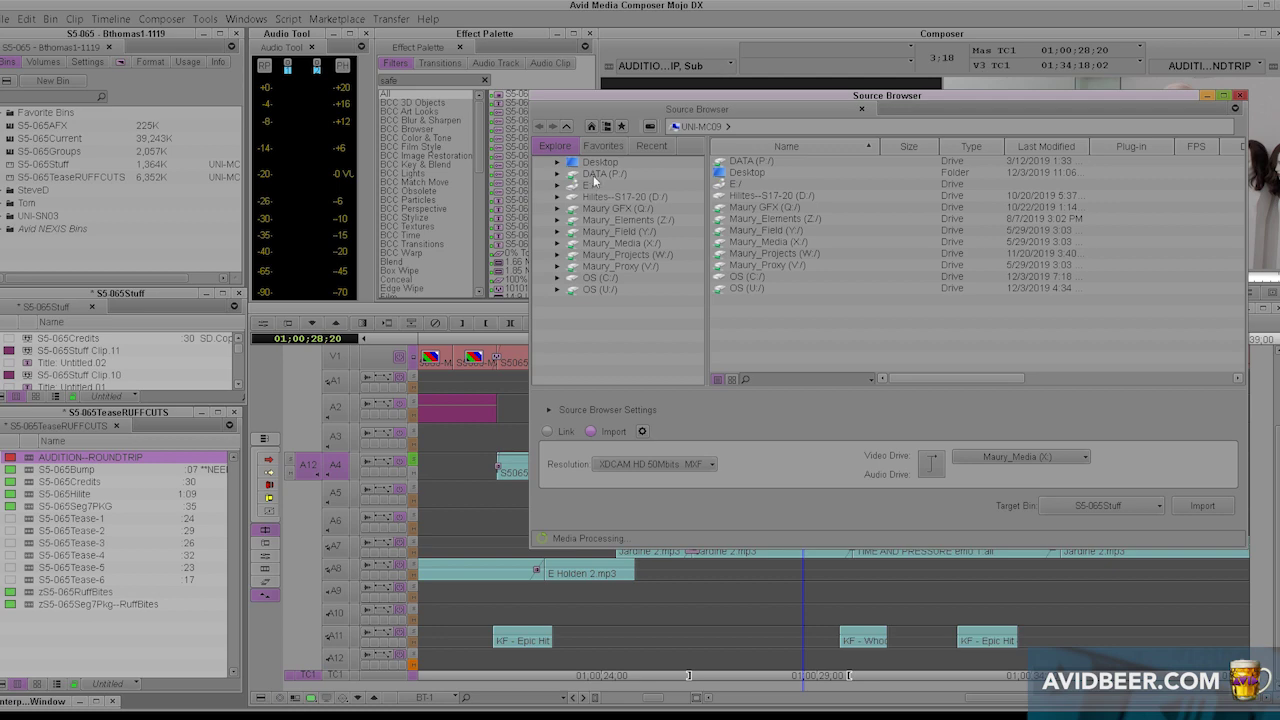
left_click(600, 161)
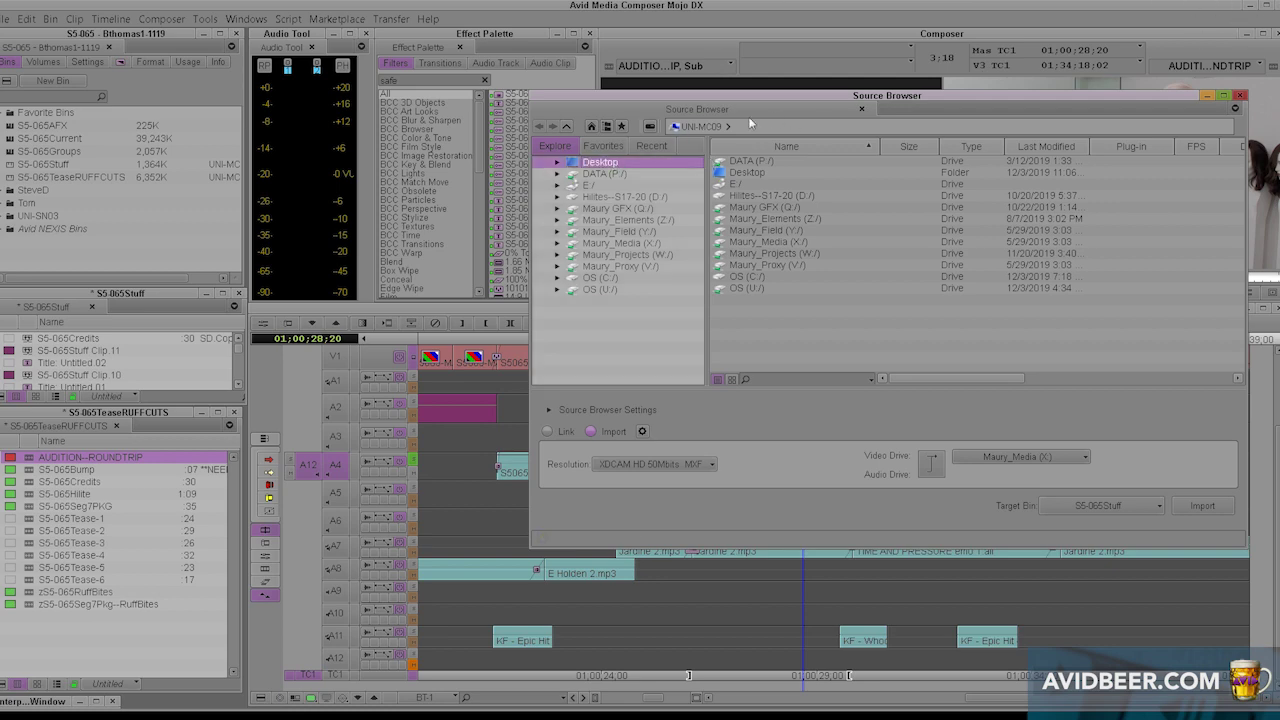
double_click(785, 276)
left_click(563, 406)
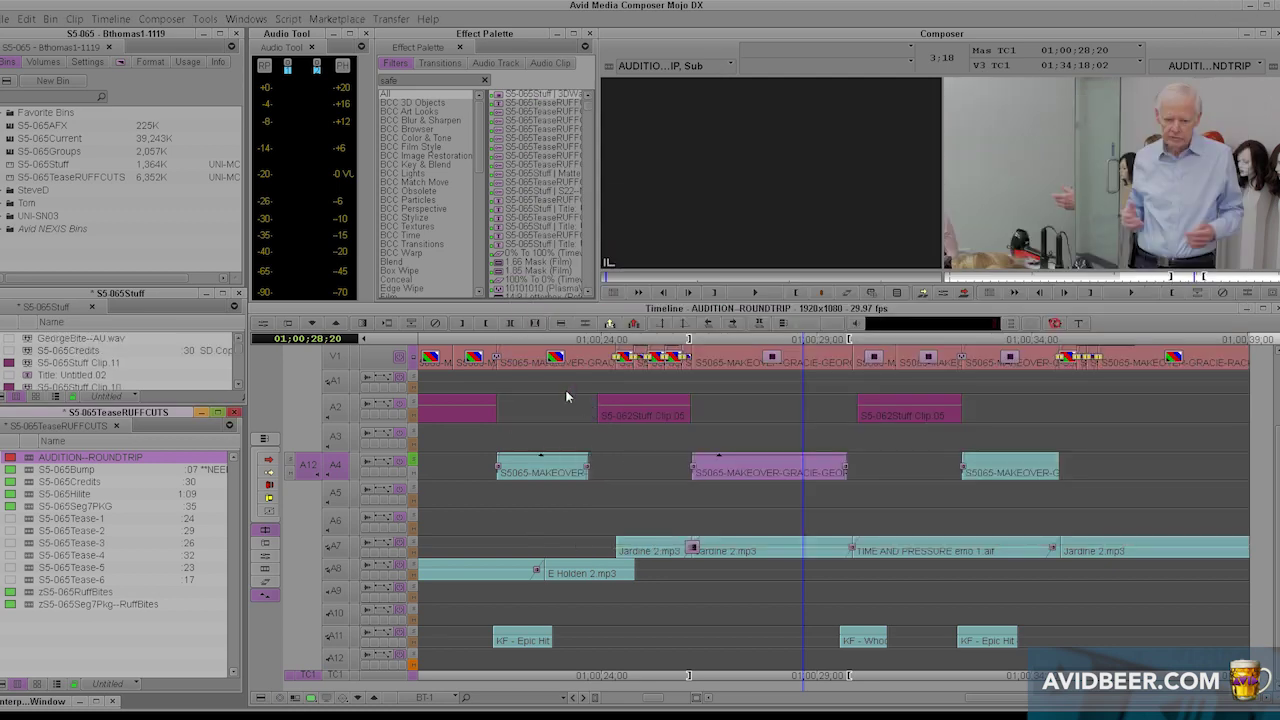
- Load the imported clip in the source monitor, play it, then replay the sequence
double_click(29, 338)
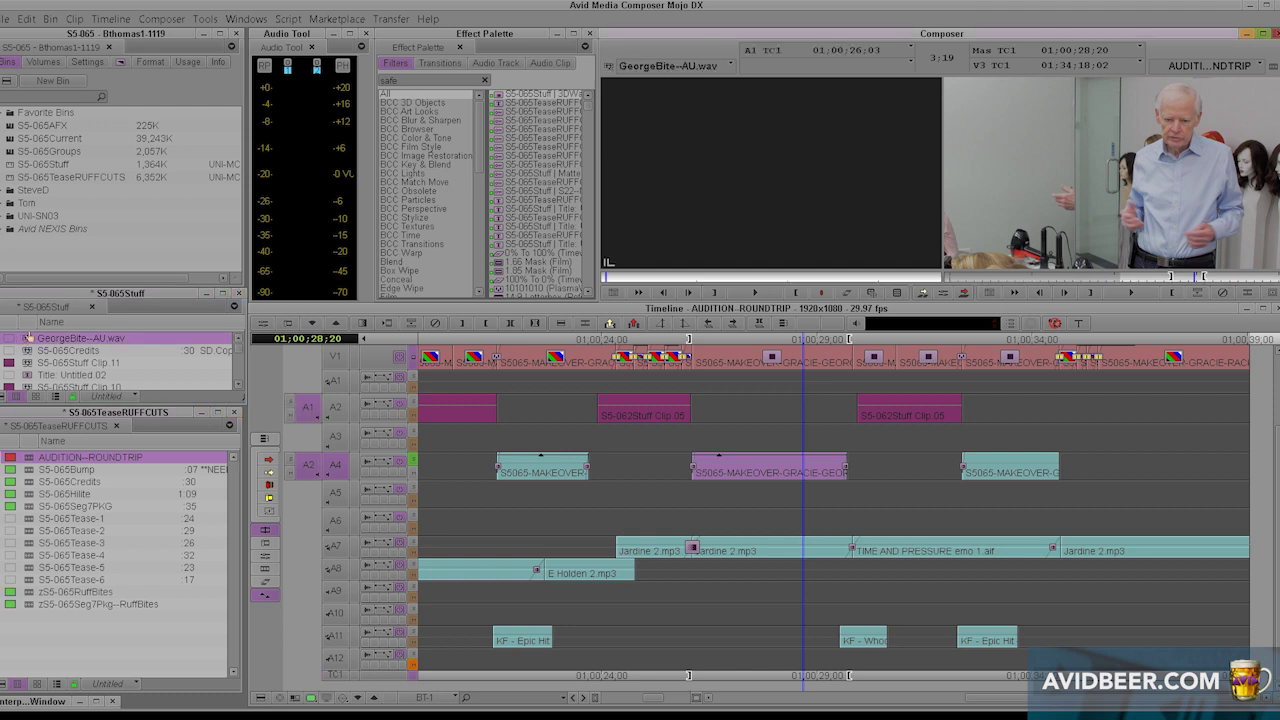
left_click(755, 292)
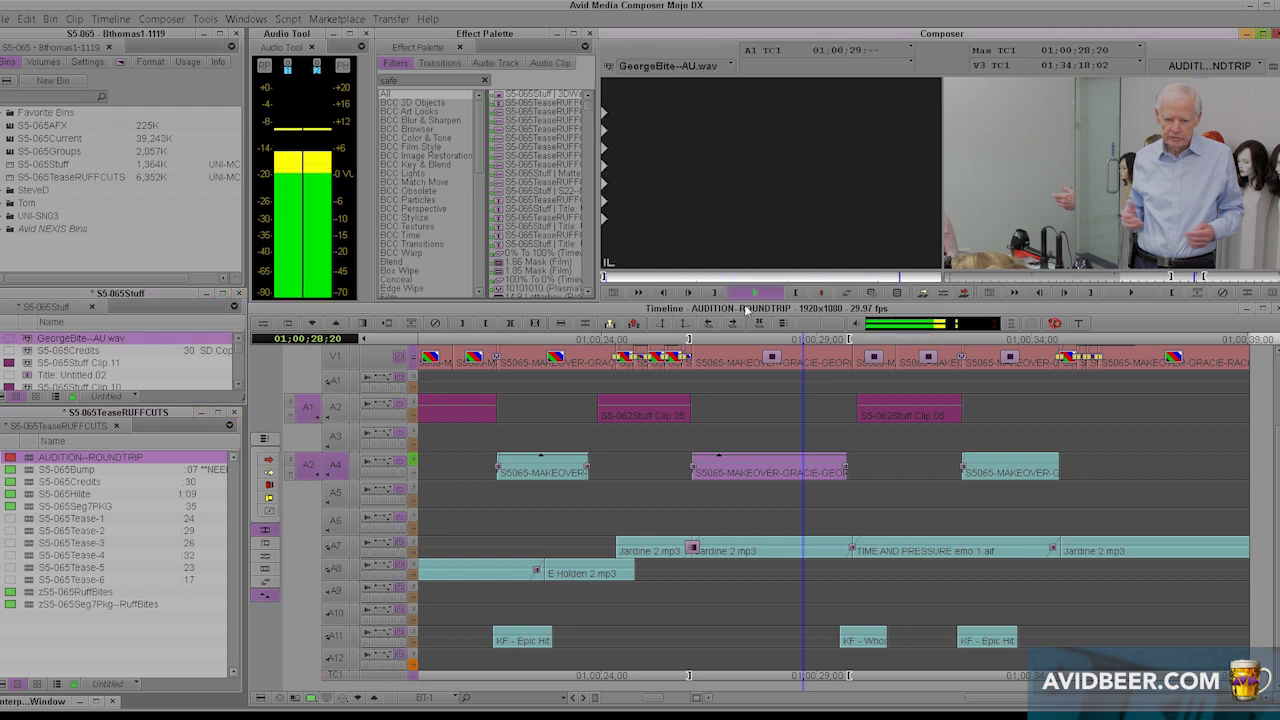
key("space")
key("6")
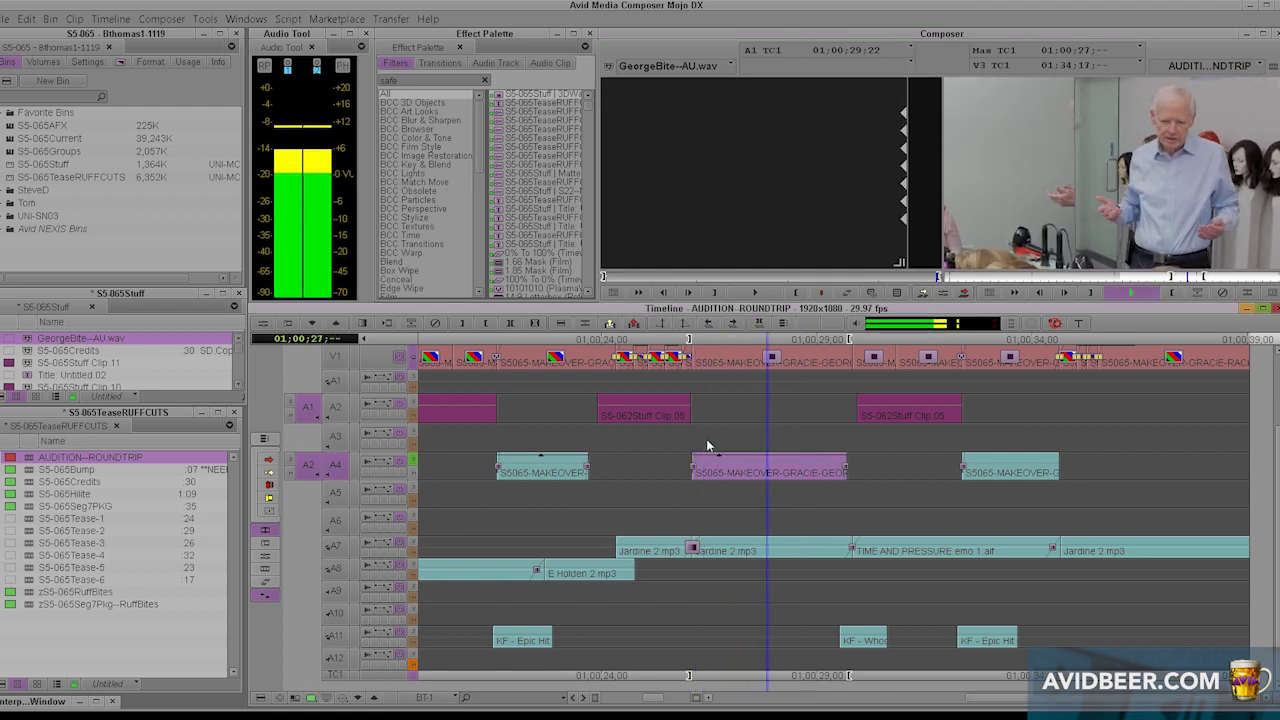
key("space")
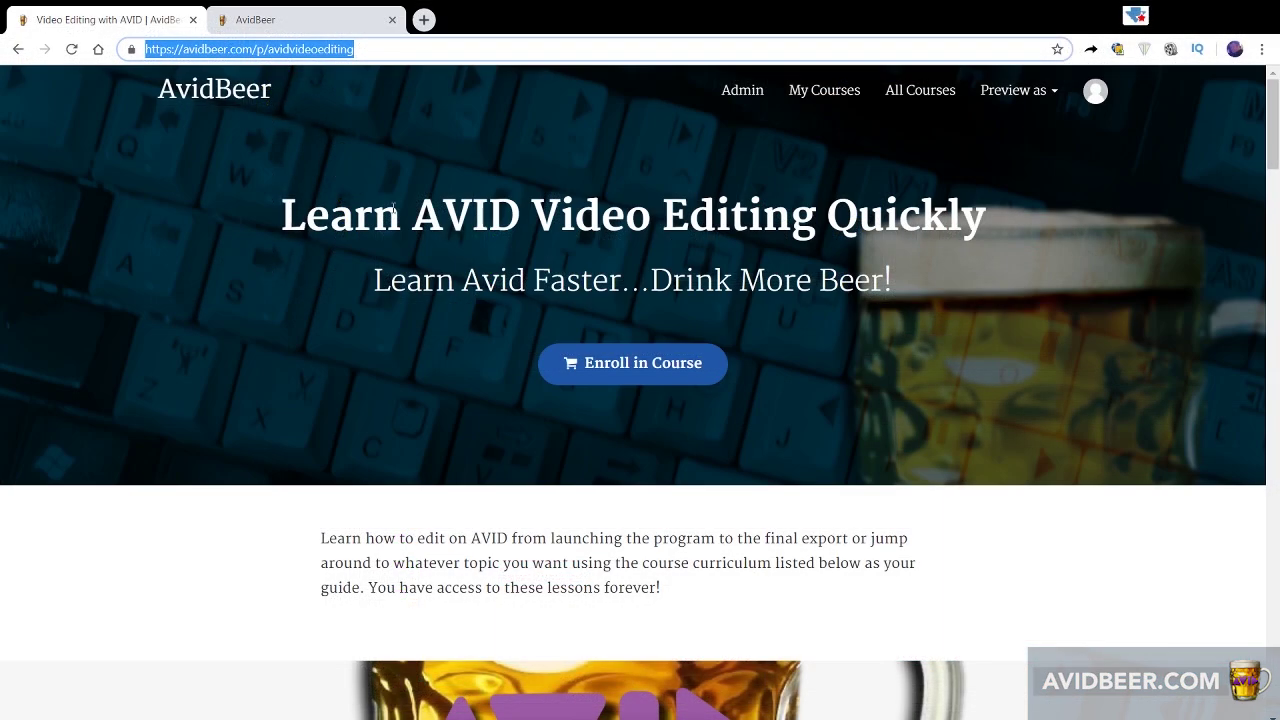
scroll(858, 394, "down", 8)
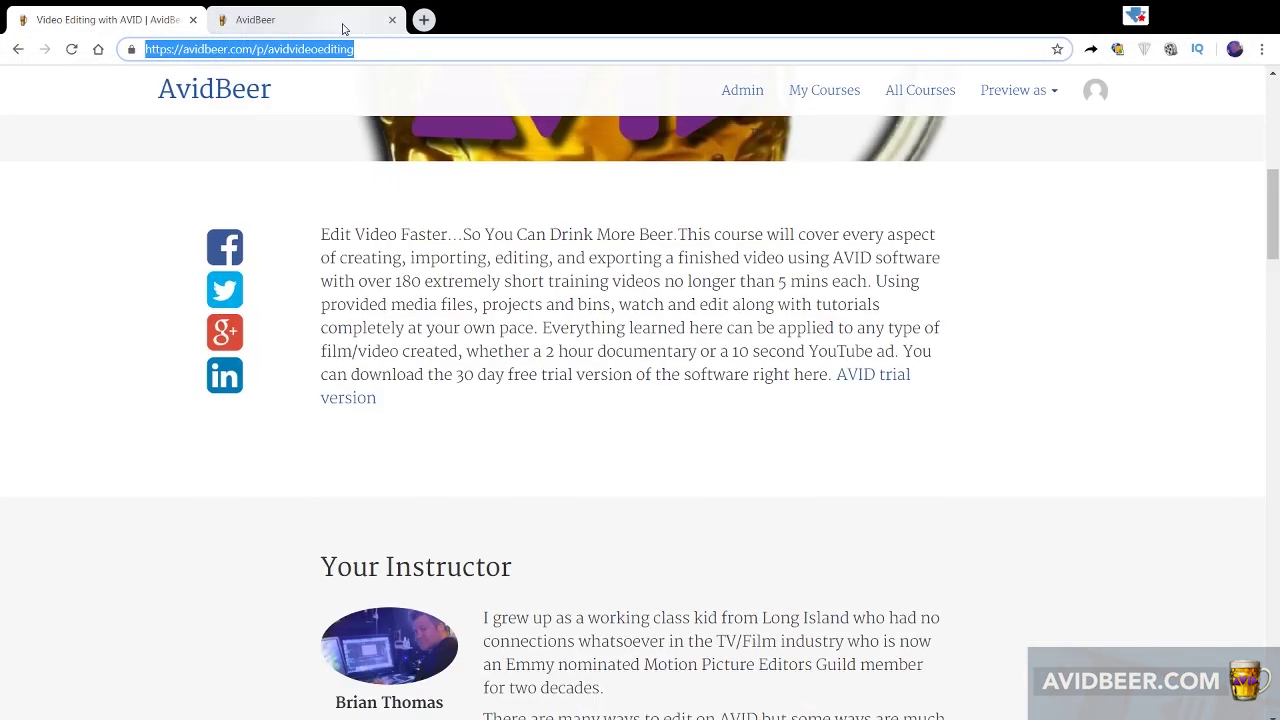